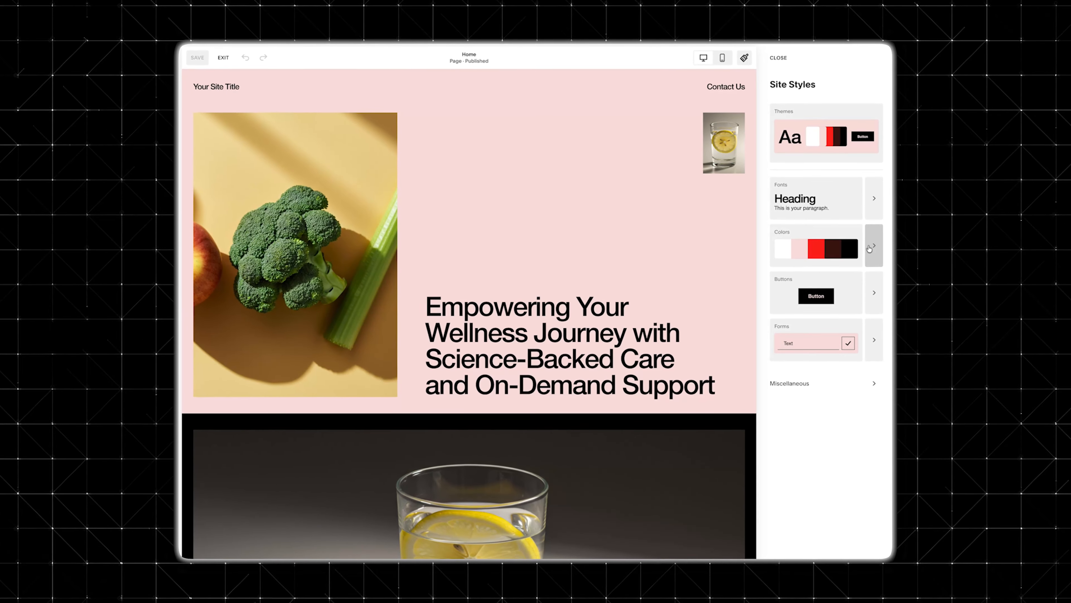
{"action": "left_click", "coordinate": [883, 247]}
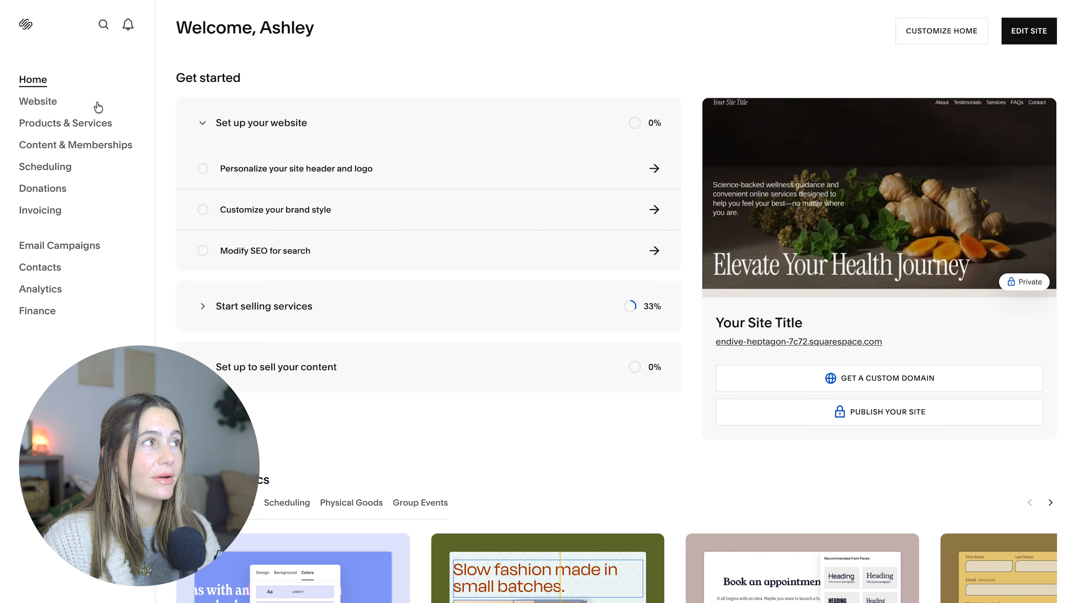
Step: Start a new website from the account dashboard and set its topic to Health
{"action": "left_click", "coordinate": [26, 26]}
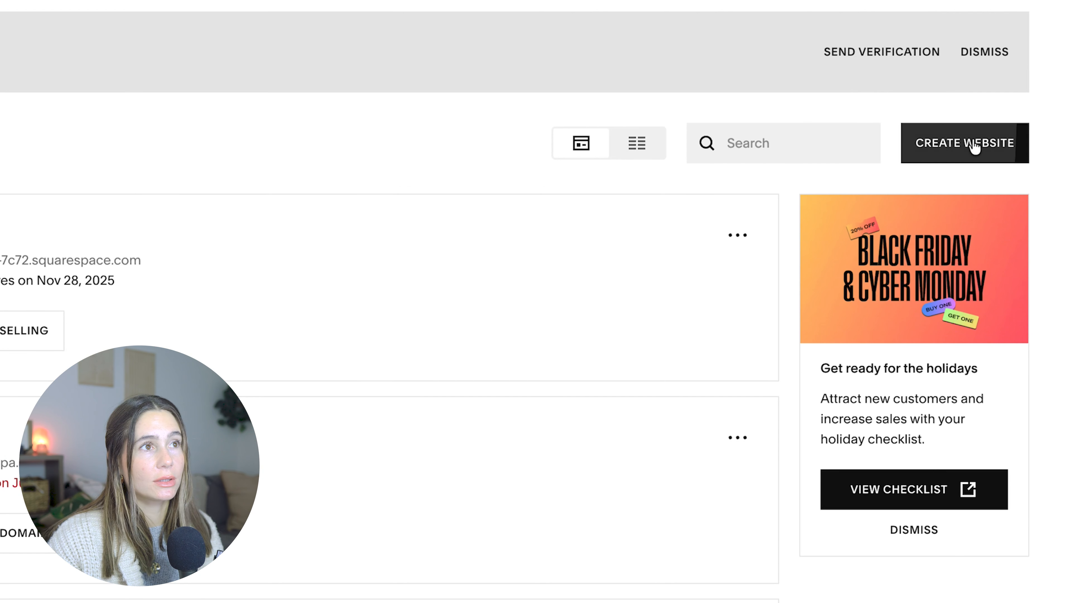
{"action": "left_click", "coordinate": [966, 159]}
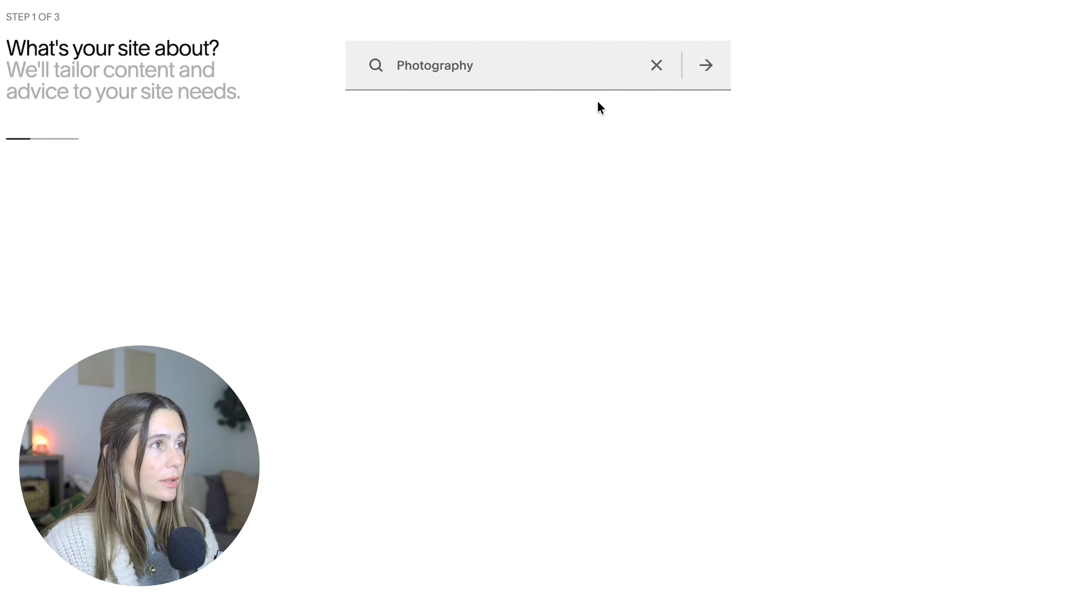
{"action": "left_click", "coordinate": [658, 64]}
{"action": "left_click", "coordinate": [500, 297]}
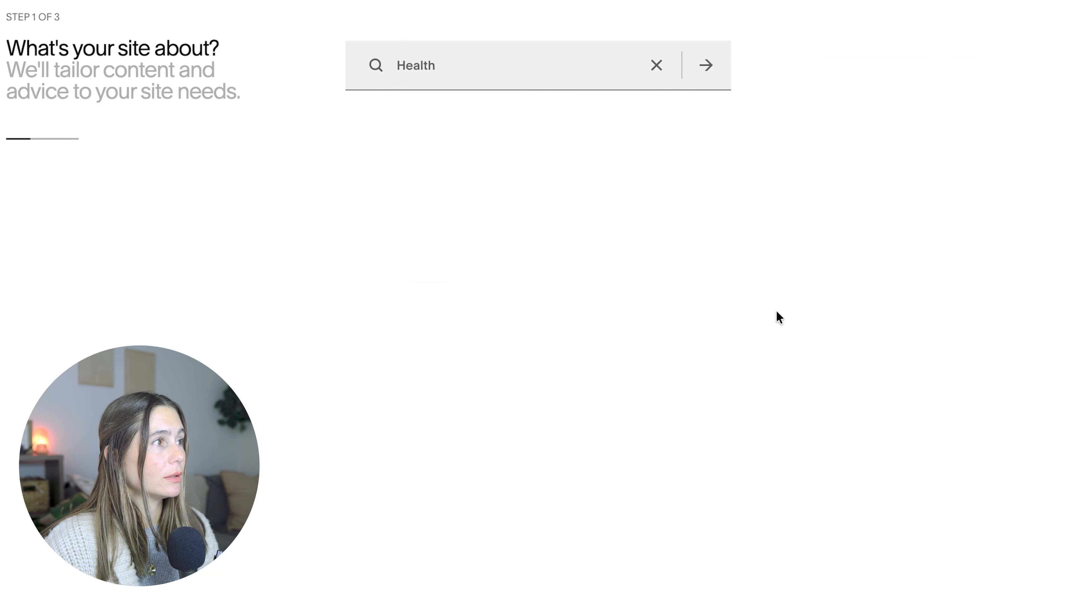
{"action": "left_click", "coordinate": [707, 64]}
Step: Set the site goals to sell services, offer a contact form, build community and sell online courses, and opt for a professional template
{"action": "left_click", "coordinate": [522, 74]}
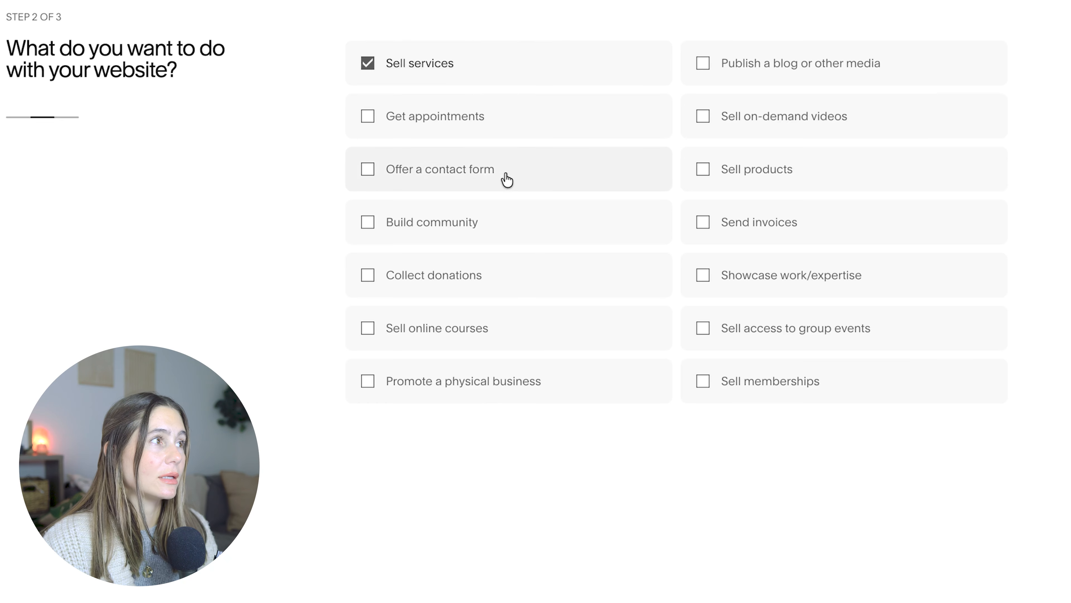
{"action": "left_click", "coordinate": [506, 179]}
{"action": "left_click", "coordinate": [504, 223]}
{"action": "left_click", "coordinate": [498, 328]}
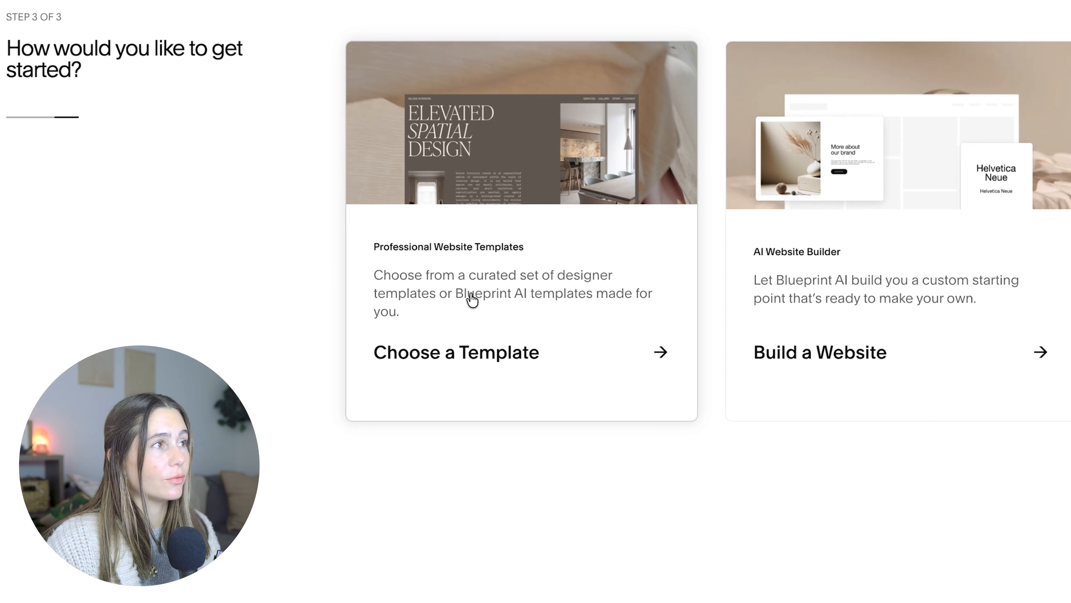
{"action": "left_click", "coordinate": [543, 203]}
Step: Choose the wellness template, compare sample color presets, and start the site with the white, pink, red, dark brown and black preset
{"action": "scroll", "coordinate": [607, 262], "scroll_direction": "down", "scroll_amount": 5}
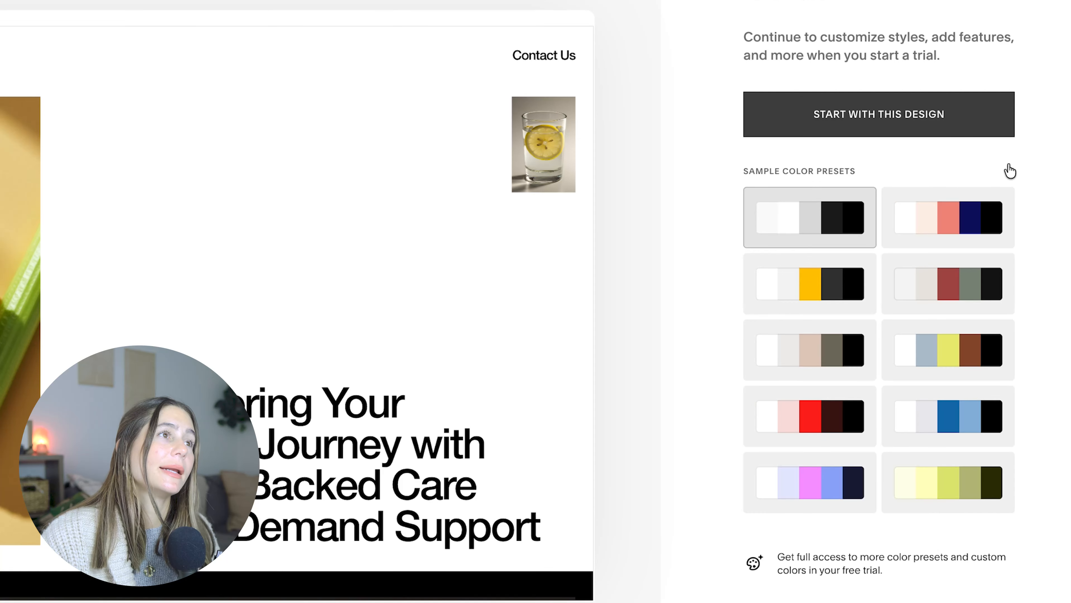
{"action": "left_click", "coordinate": [958, 228]}
{"action": "left_click", "coordinate": [945, 494]}
{"action": "left_click", "coordinate": [804, 468]}
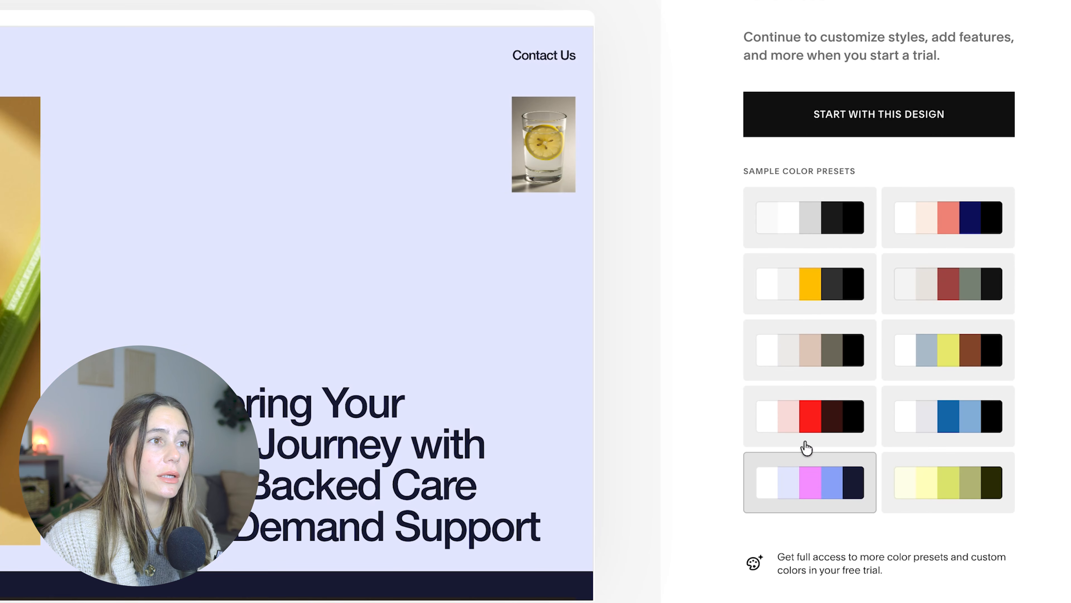
{"action": "left_click", "coordinate": [805, 422]}
{"action": "left_click", "coordinate": [894, 123]}
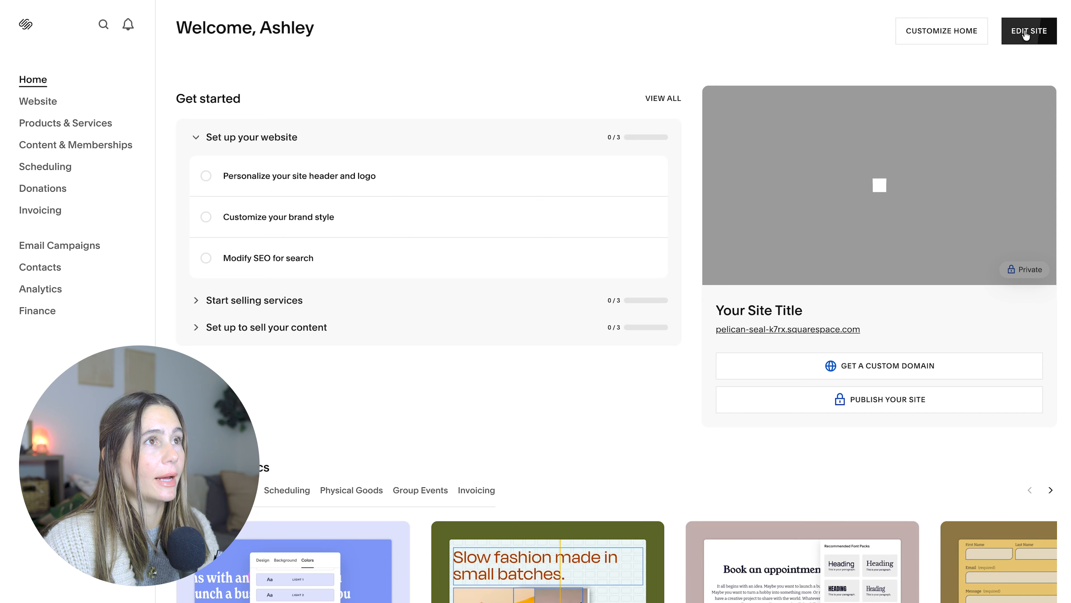
Step: Open the new site in the website editor and bring up the color palette editor in Site Styles
{"action": "left_click", "coordinate": [1026, 31]}
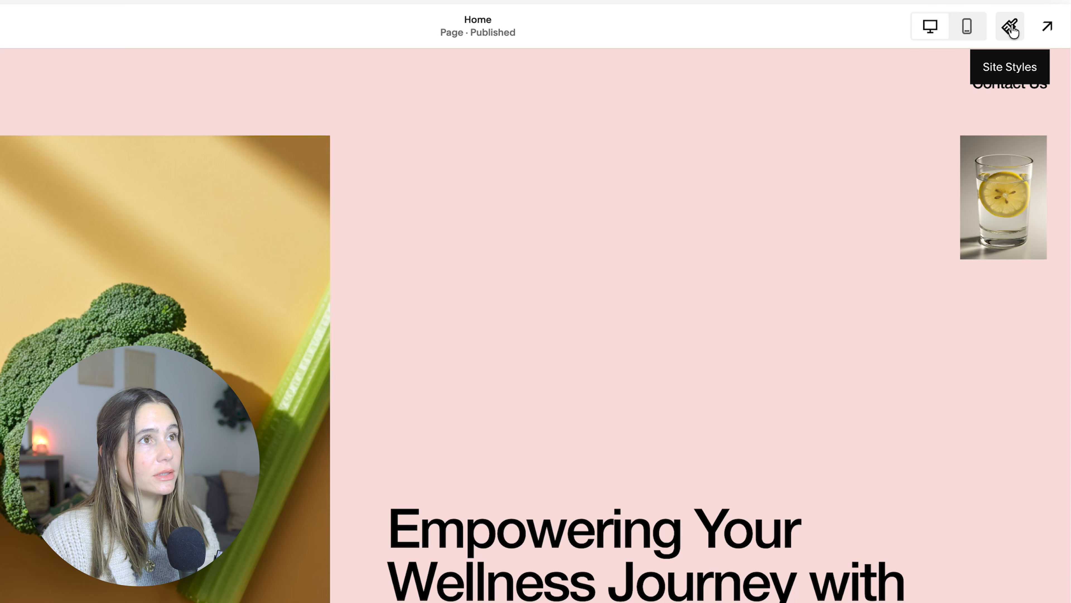
{"action": "left_click", "coordinate": [1011, 27]}
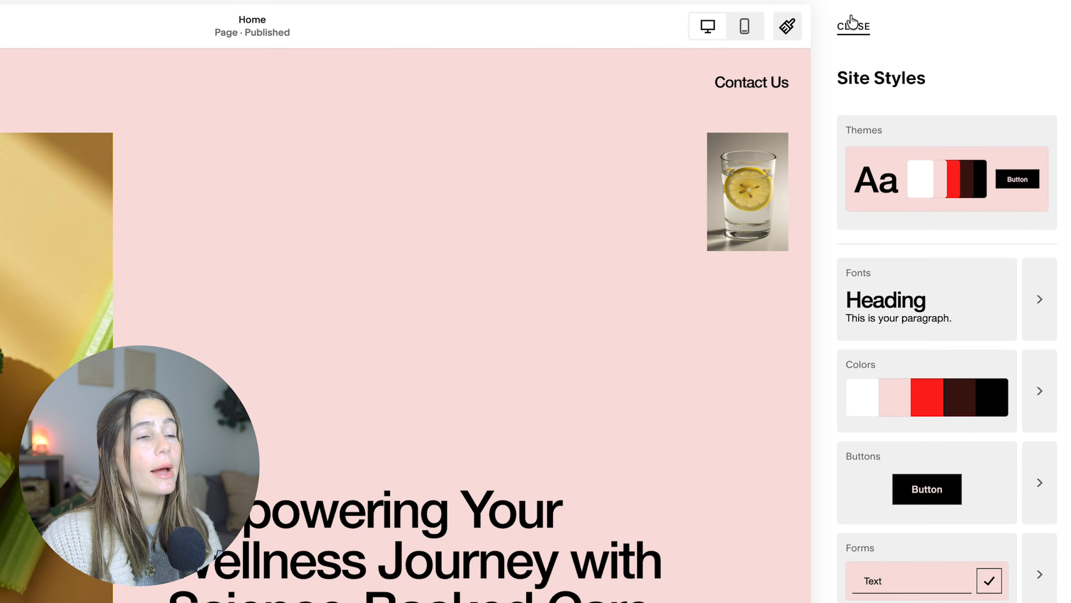
{"action": "left_click", "coordinate": [1031, 398]}
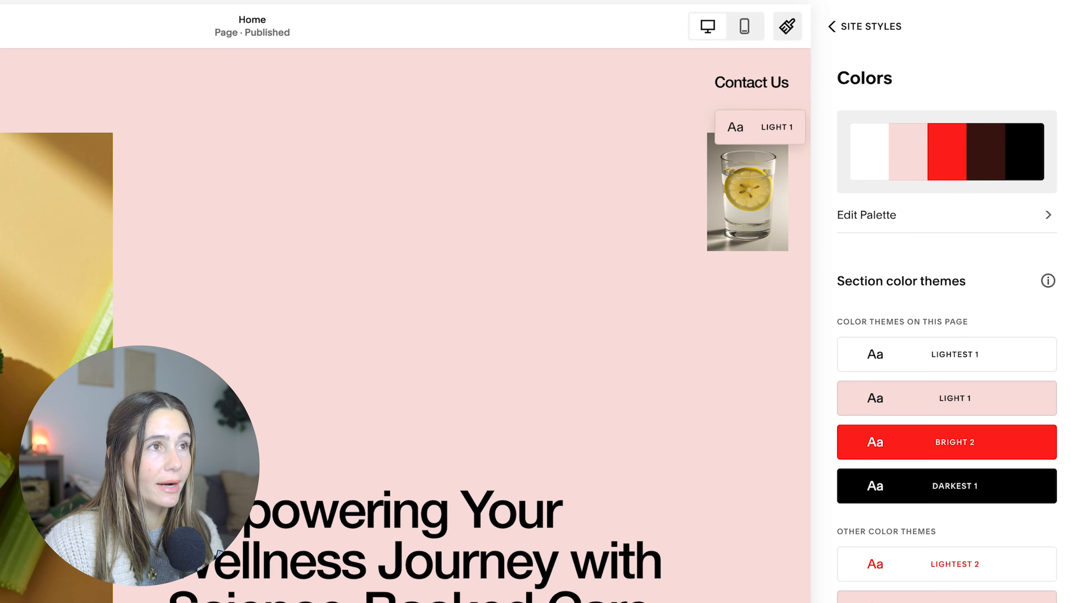
{"action": "left_click", "coordinate": [996, 217]}
Step: Examine the color formats for the white swatch and the options for building a palette from an image or from a color
{"action": "left_click", "coordinate": [862, 119]}
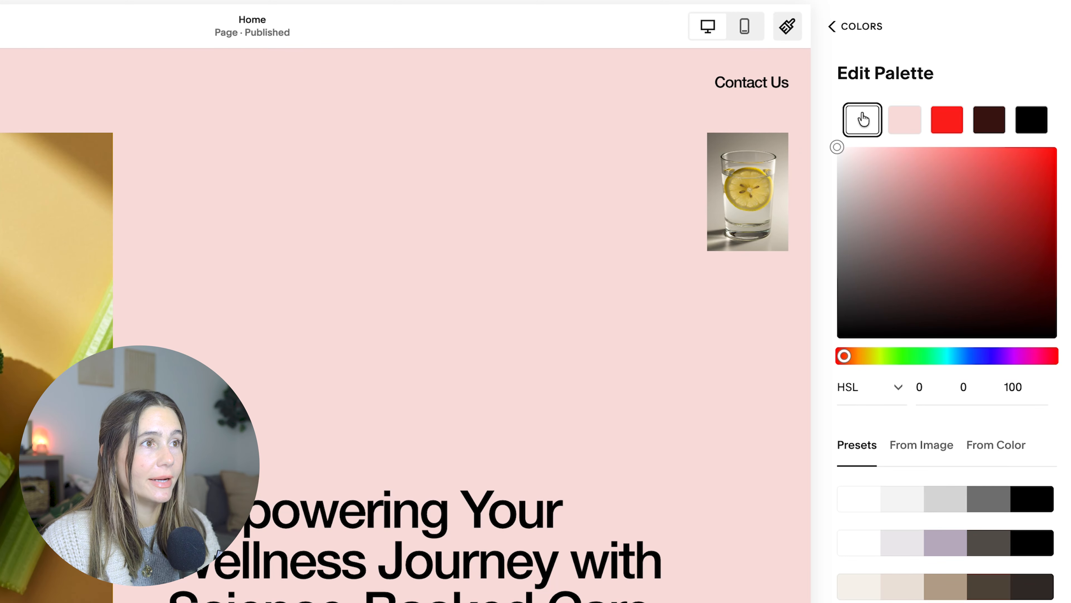
{"action": "left_click", "coordinate": [863, 391]}
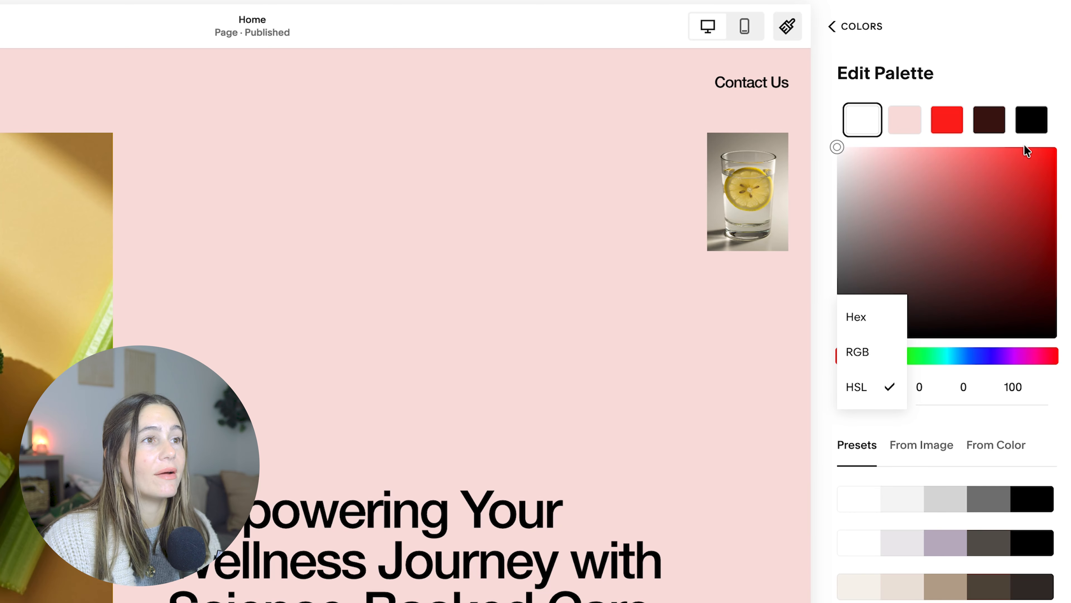
{"action": "left_click", "coordinate": [933, 447]}
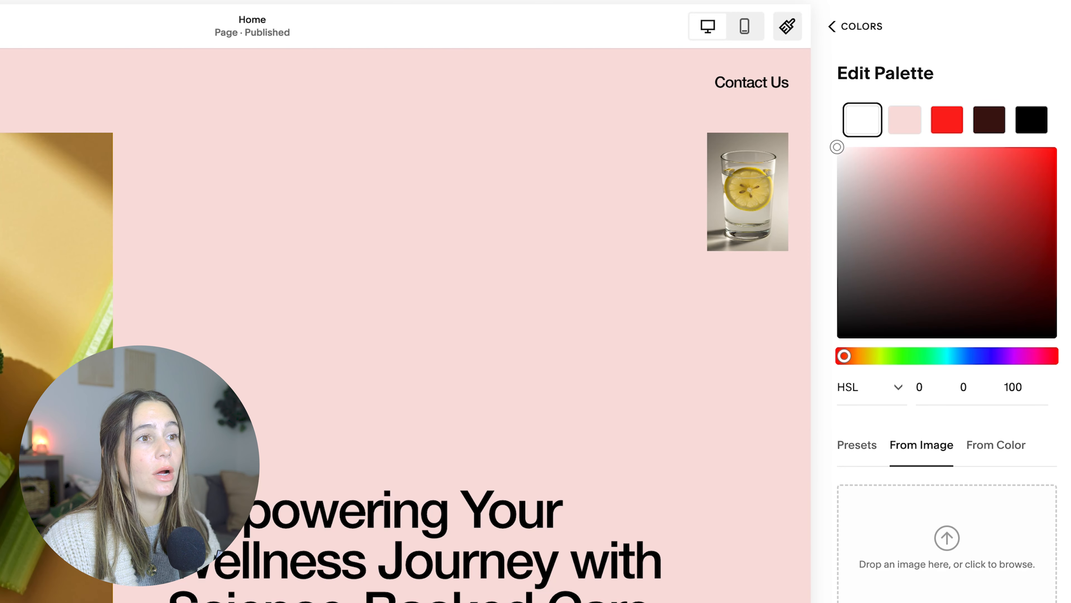
{"action": "left_click", "coordinate": [993, 451]}
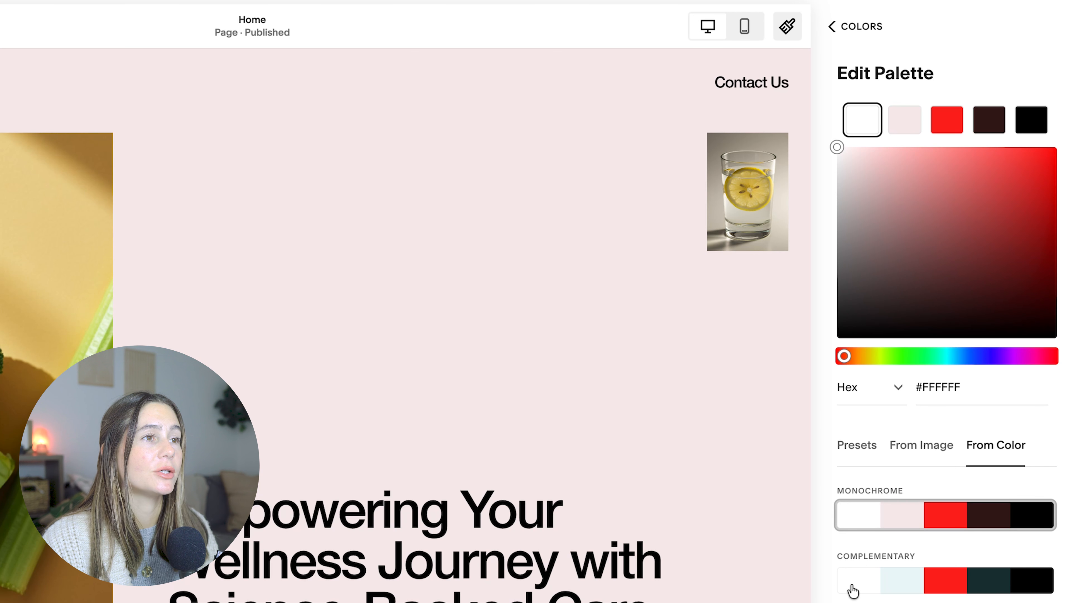
Step: Apply the preset palette of white, light gray, terracotta, dark teal and charcoal, save it and close Site Styles
{"action": "left_click", "coordinate": [858, 450]}
{"action": "scroll", "coordinate": [962, 564], "scroll_direction": "down", "scroll_amount": 20}
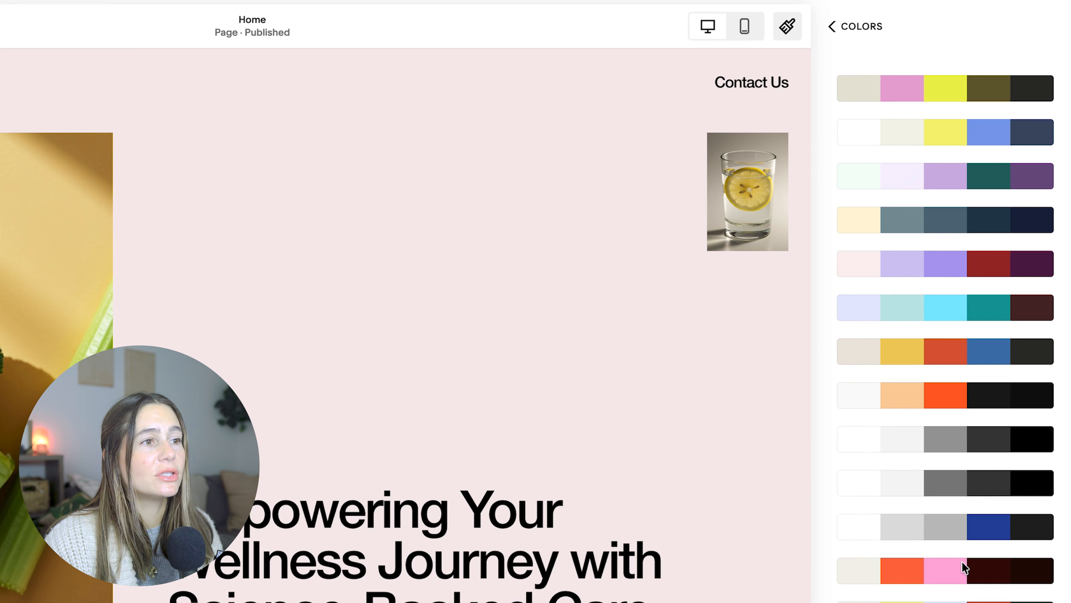
{"action": "scroll", "coordinate": [964, 567], "scroll_direction": "down", "scroll_amount": 5}
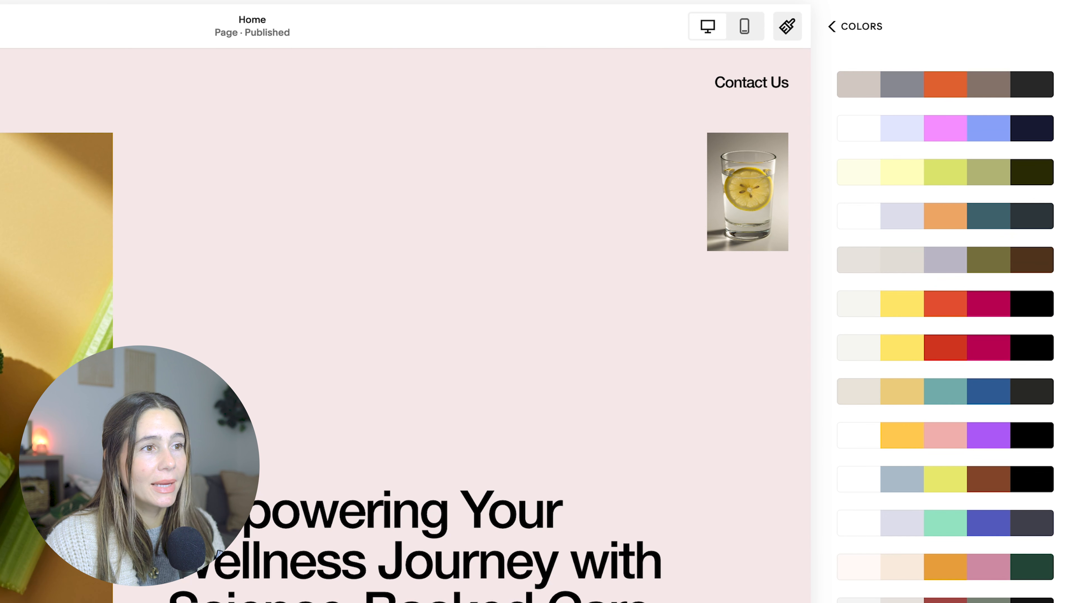
{"action": "left_click", "coordinate": [964, 600]}
{"action": "scroll", "coordinate": [945, 329], "scroll_direction": "down", "scroll_amount": 7}
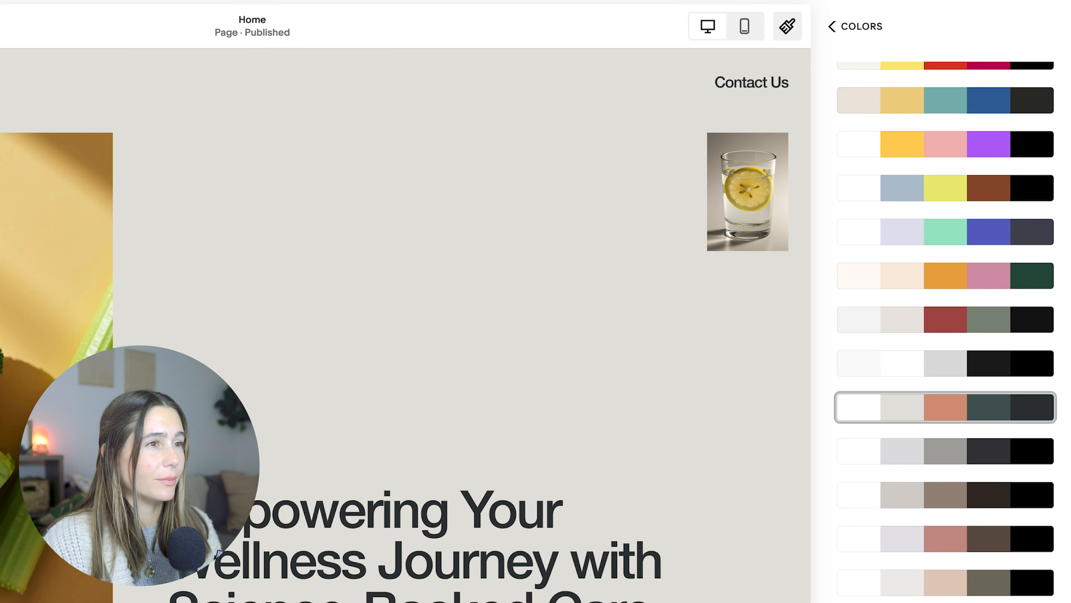
{"action": "scroll", "coordinate": [946, 330], "scroll_direction": "down", "scroll_amount": 5}
{"action": "scroll", "coordinate": [945, 329], "scroll_direction": "up", "scroll_amount": 20}
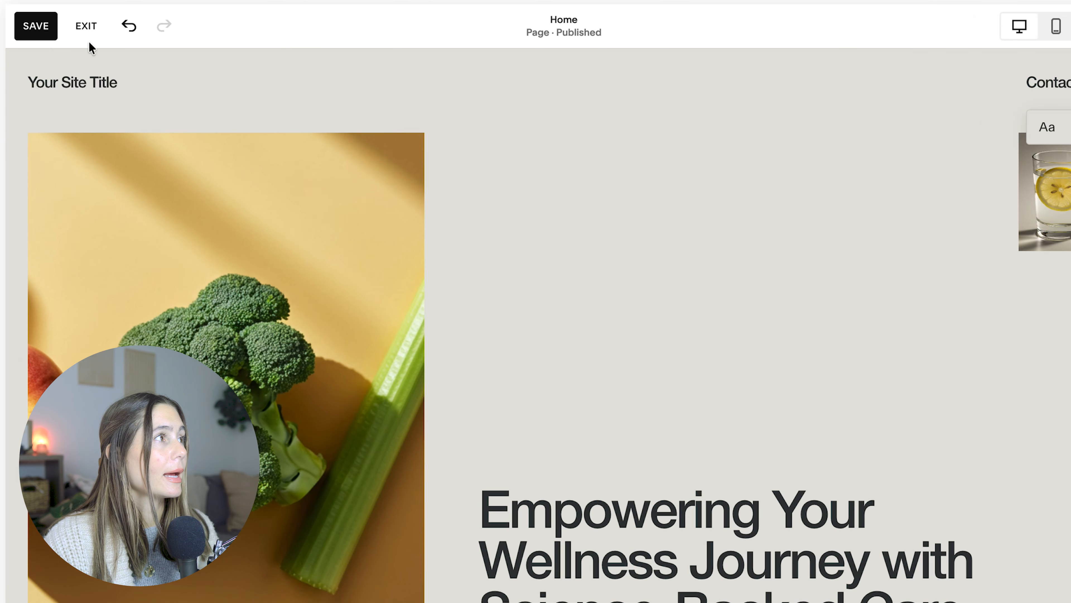
{"action": "left_click", "coordinate": [39, 26]}
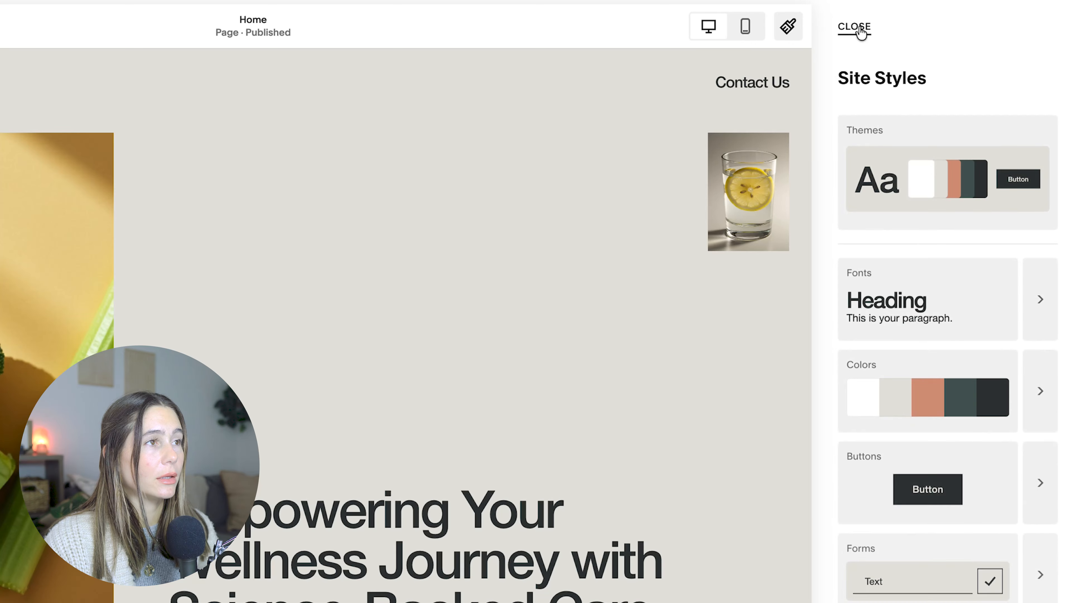
{"action": "left_click", "coordinate": [861, 31]}
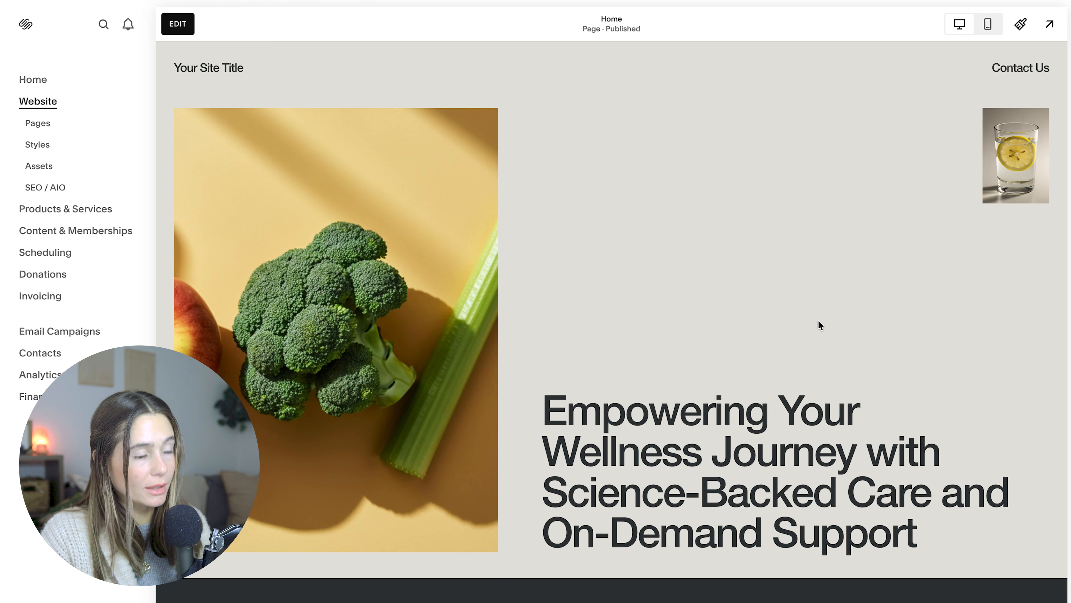
Step: Find Custom CSS by searching the site settings for "css" and open its custom files area
{"action": "key", "text": "slash"}
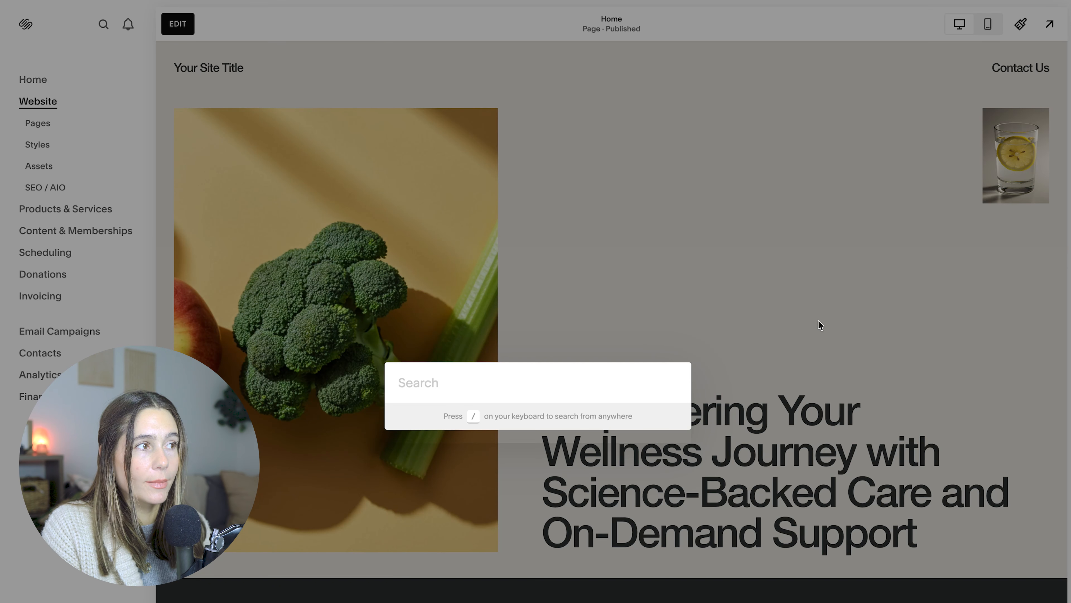
{"action": "type", "text": "css"}
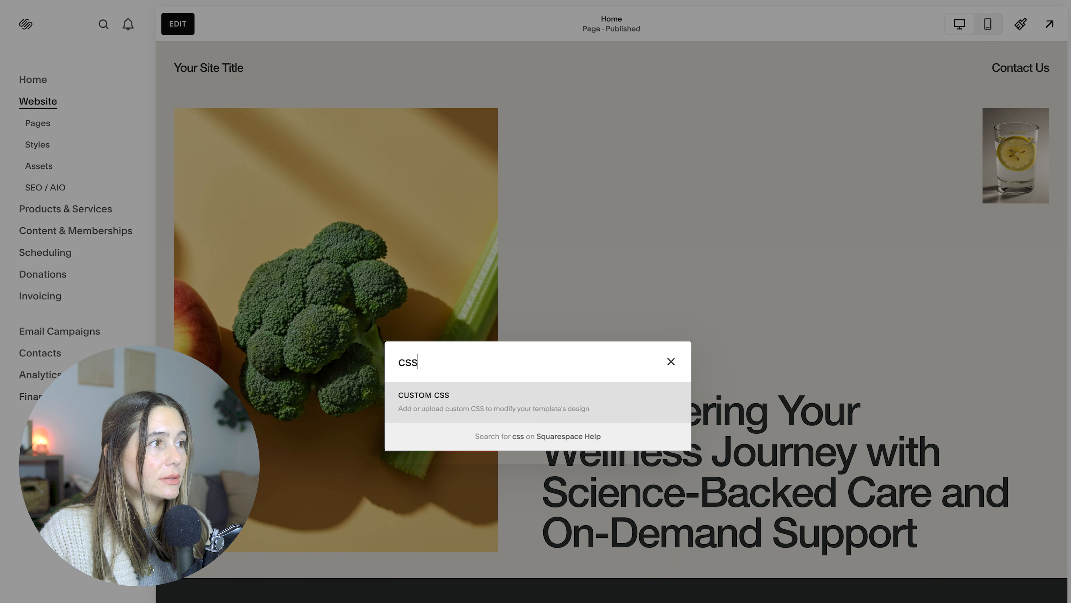
{"action": "key", "text": "Return"}
{"action": "left_click", "coordinate": [255, 197]}
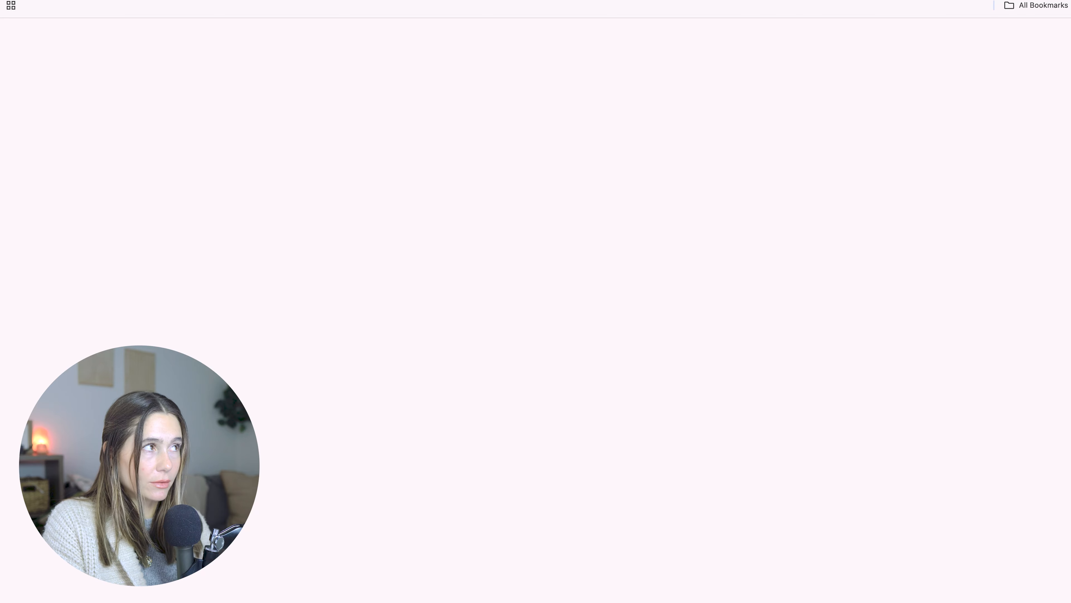
Step: Search the web for "google fonts" and open the Google Fonts site
{"action": "type", "text": "google fonts"}
{"action": "key", "text": "Return"}
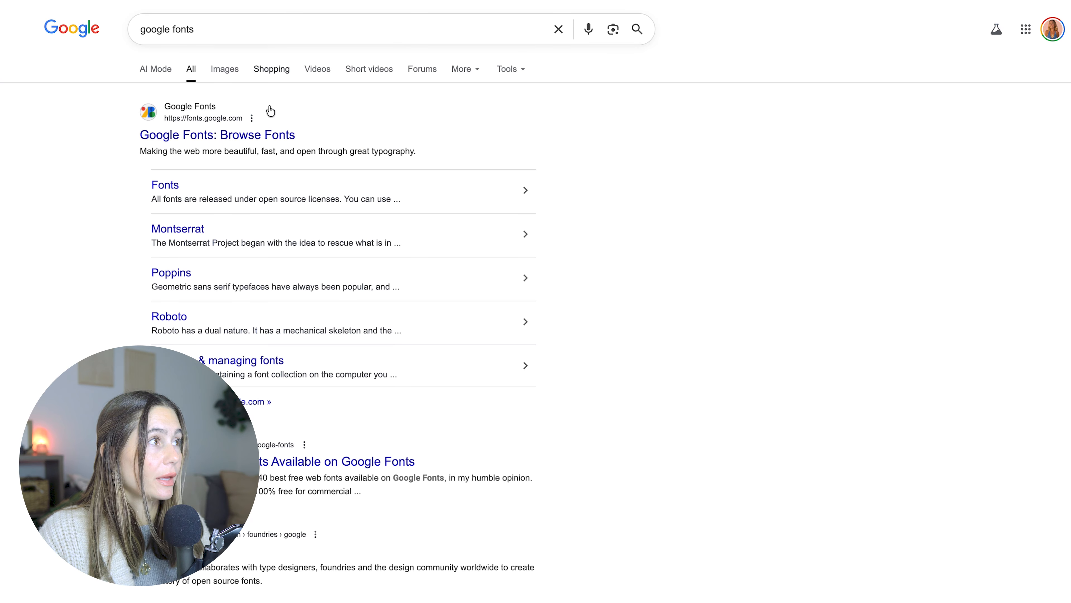
{"action": "left_click", "coordinate": [252, 135]}
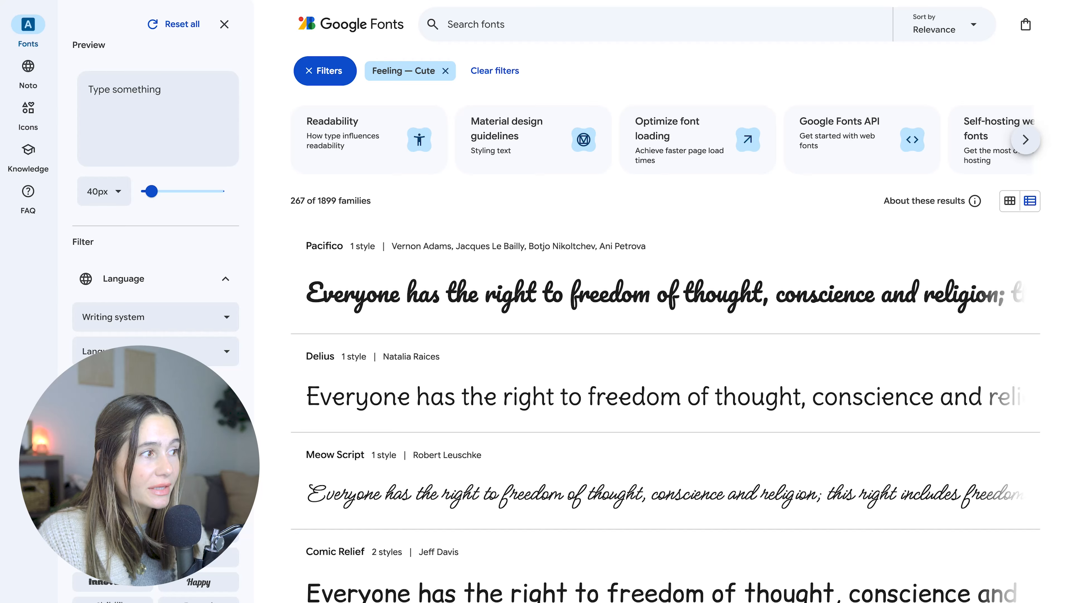
Step: Filter the font families by the Serif Fatface style and remove the Cute feeling filter
{"action": "scroll", "coordinate": [156, 270], "scroll_direction": "down", "scroll_amount": 5}
{"action": "scroll", "coordinate": [194, 591], "scroll_direction": "down", "scroll_amount": 10}
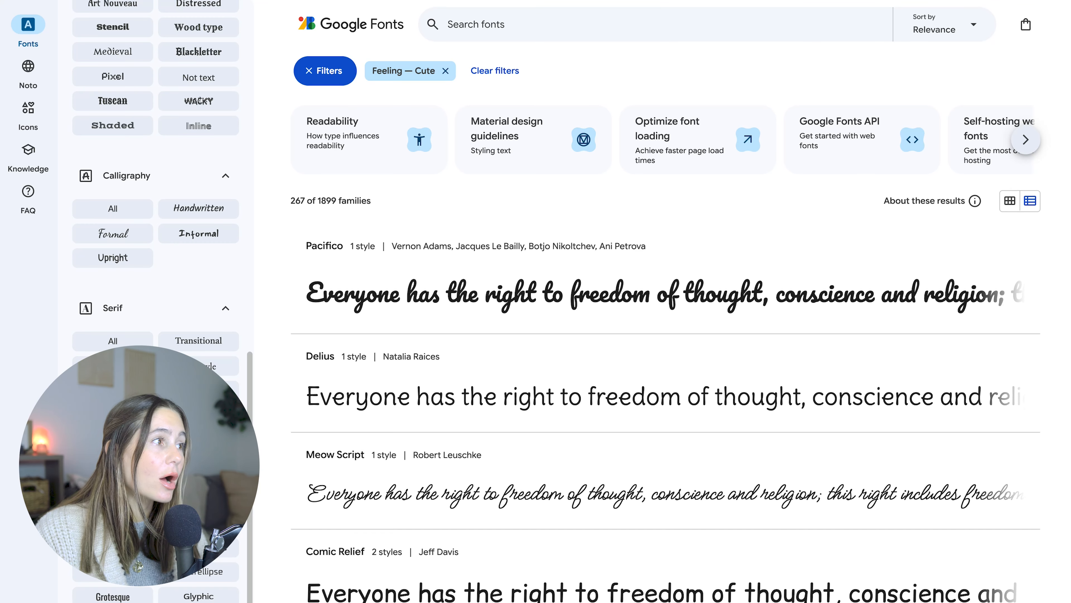
{"action": "left_click", "coordinate": [198, 415]}
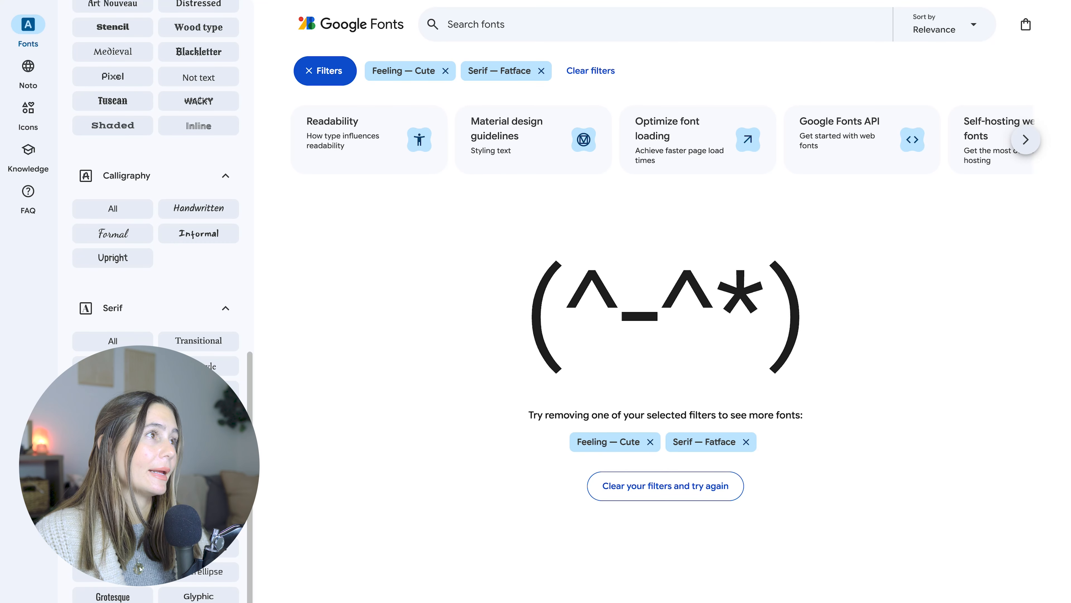
{"action": "left_click", "coordinate": [445, 71]}
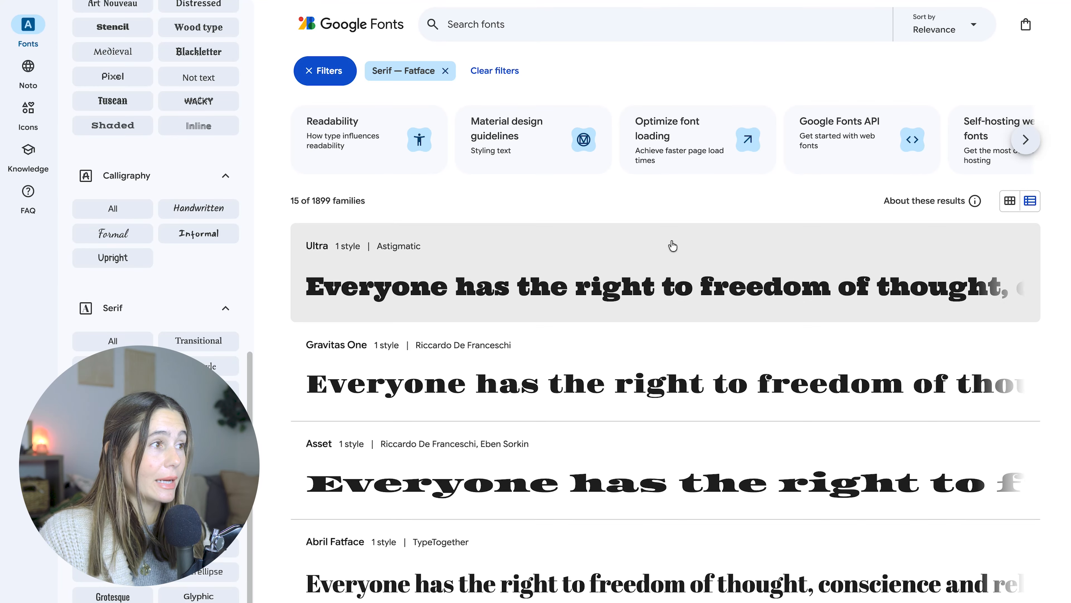
Step: Download the Gravitas One font family and extract Gravitas_One.zip in the Downloads folder
{"action": "scroll", "coordinate": [672, 244], "scroll_direction": "down", "scroll_amount": 1}
{"action": "left_click", "coordinate": [672, 304]}
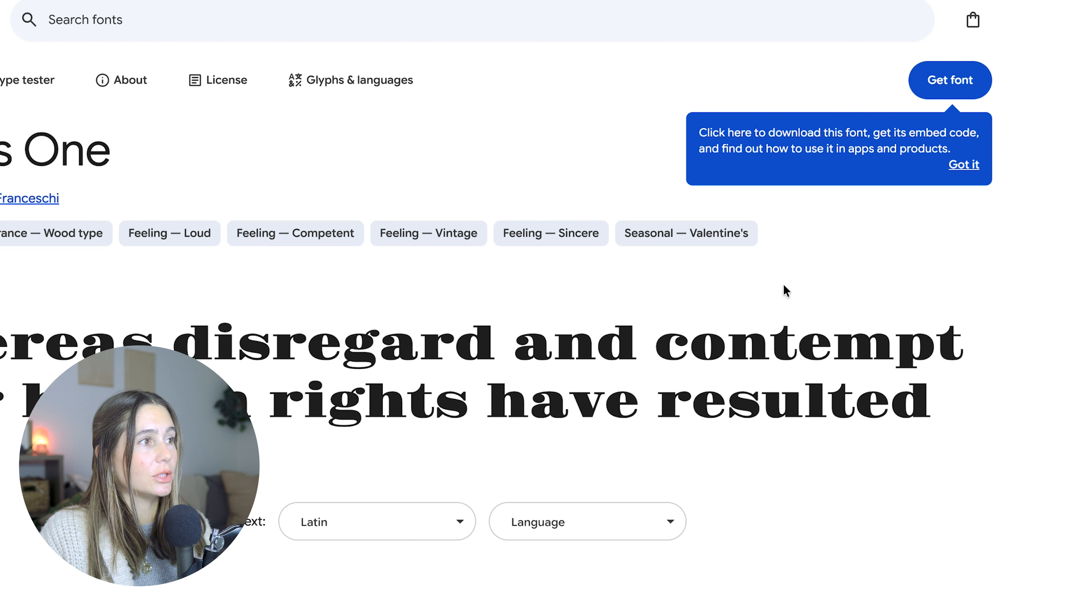
{"action": "left_click", "coordinate": [950, 91]}
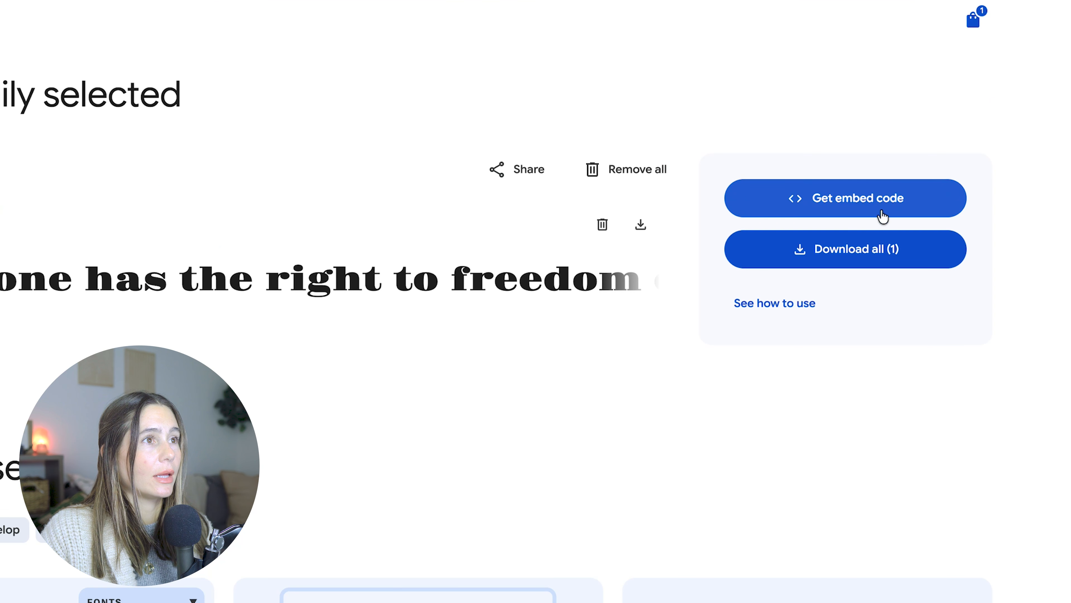
{"action": "left_click", "coordinate": [868, 249]}
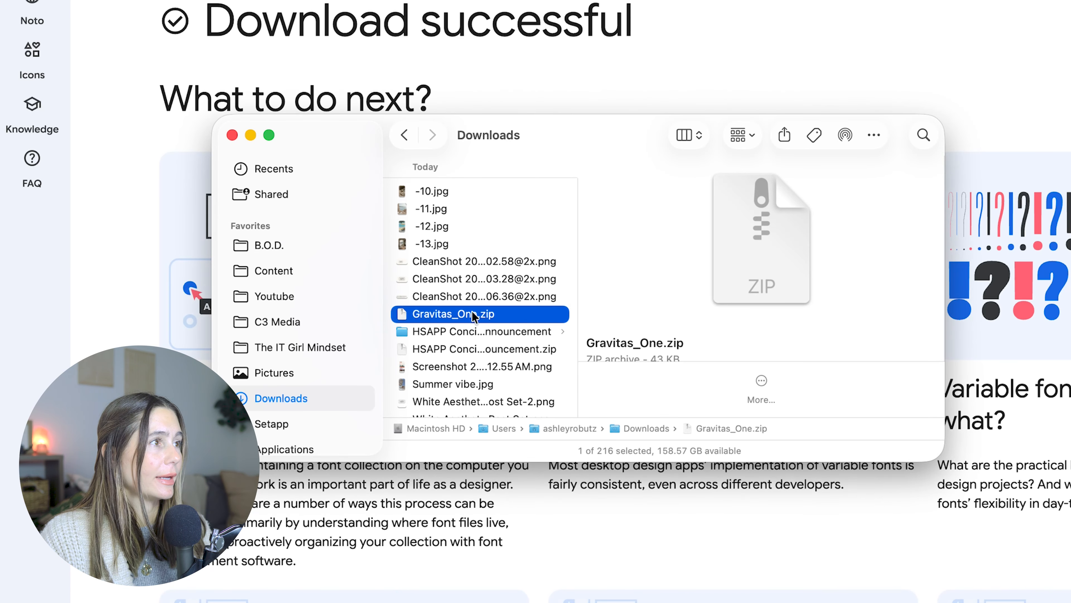
{"action": "double_click", "coordinate": [474, 314]}
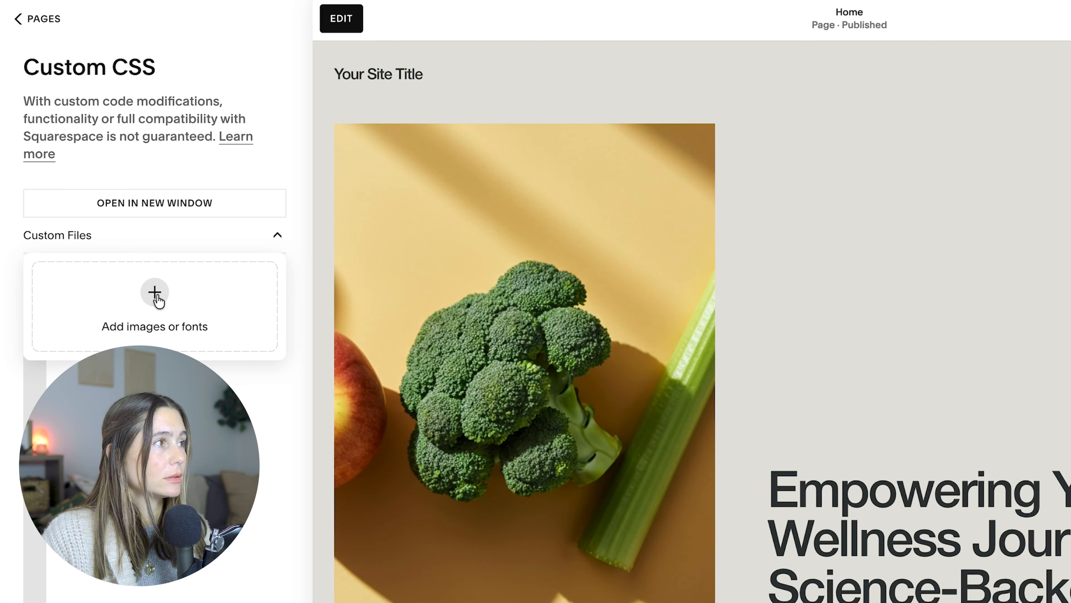
Step: Return to Squarespace and upload the Gravitas One font file to the Custom CSS custom files
{"action": "left_click", "coordinate": [120, 236]}
{"action": "left_click", "coordinate": [441, 397]}
{"action": "key", "text": "Return"}
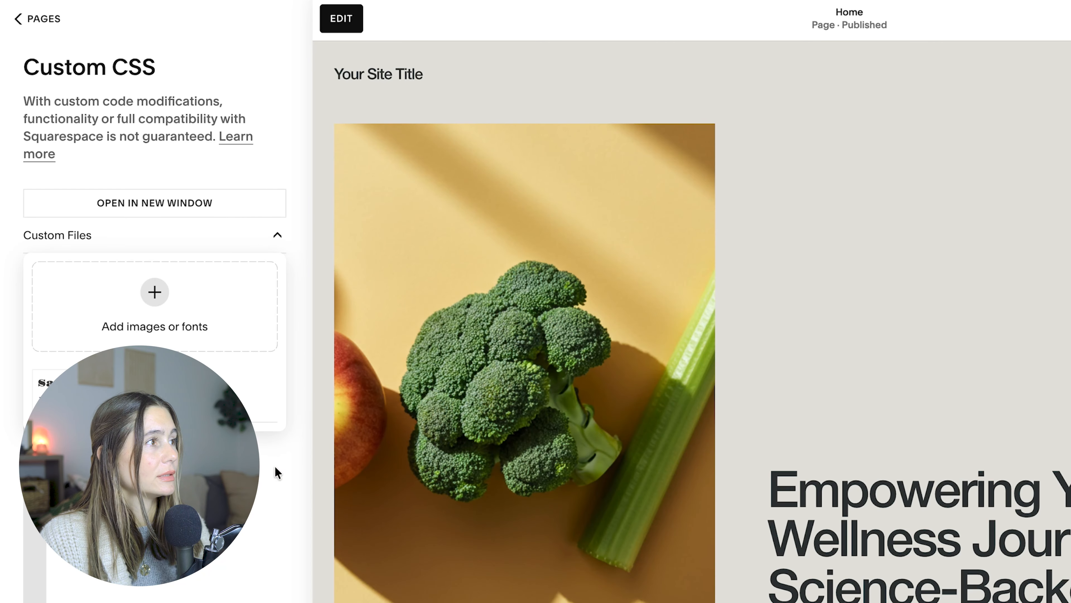
{"action": "left_click", "coordinate": [154, 472]}
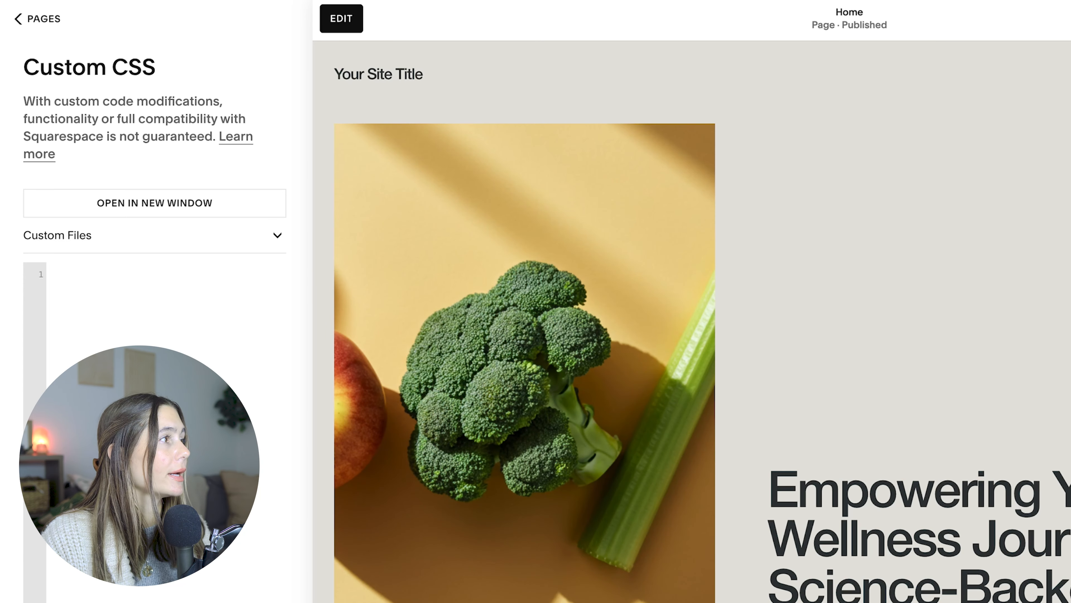
{"action": "type", "text": "@font-face {   font-family: \"DynaPuff\";   src: url(\"PASTE-YOUR-CLEAN-URL-HERE\") format(\"truetype\");   font-weight: 600;   font-style: normal; }  h1, h2, h3, h4, h5, h6 {   font-family: \"DynaPuff\" !important; }"}
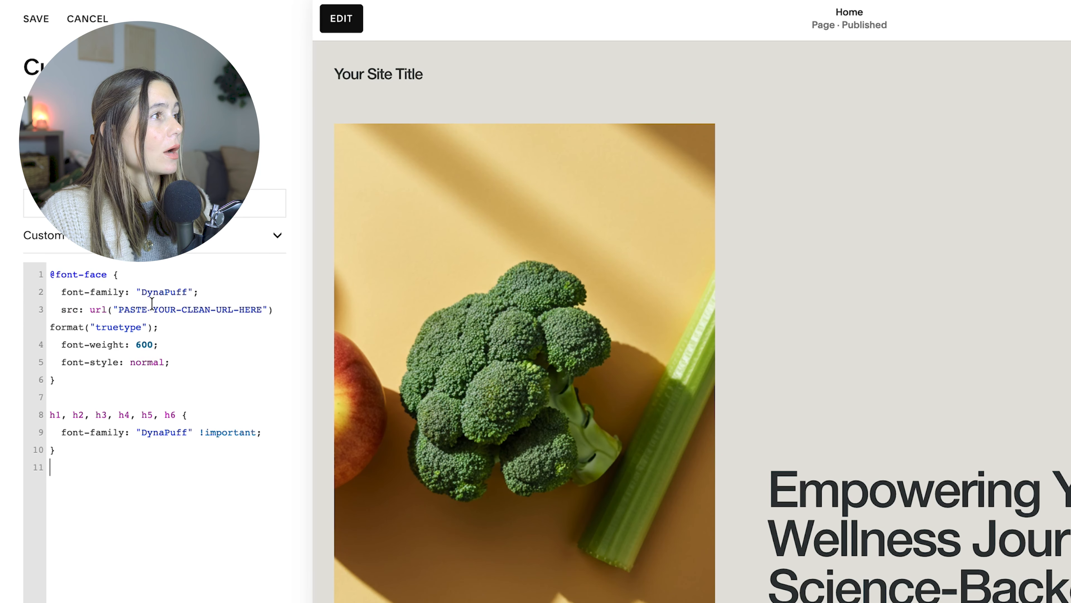
{"action": "left_click_drag", "start_coordinate": [121, 310], "coordinate": [261, 307]}
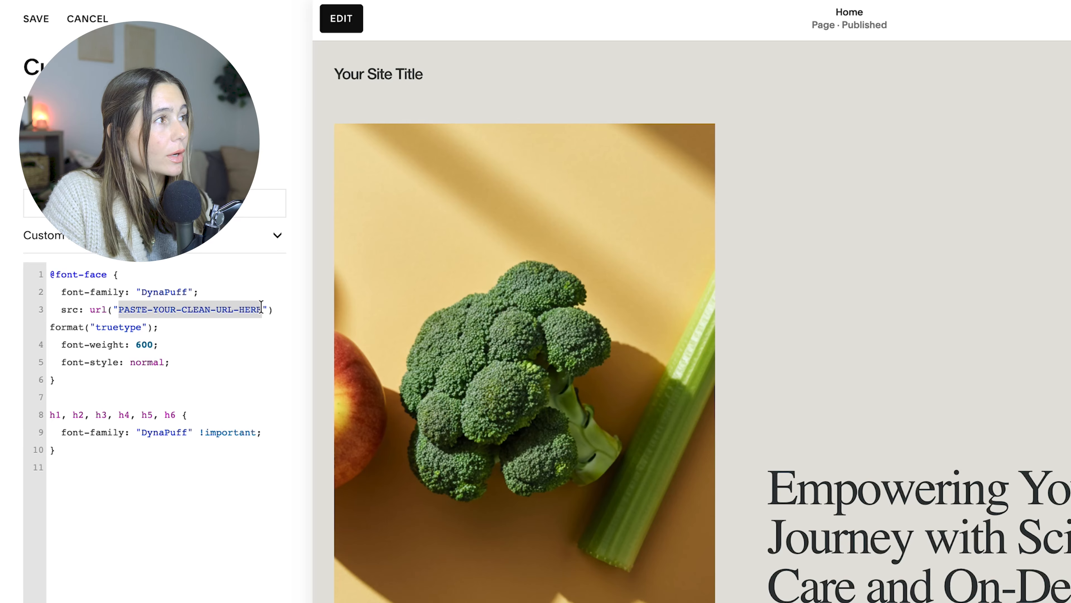
{"action": "key", "text": "BackSpace"}
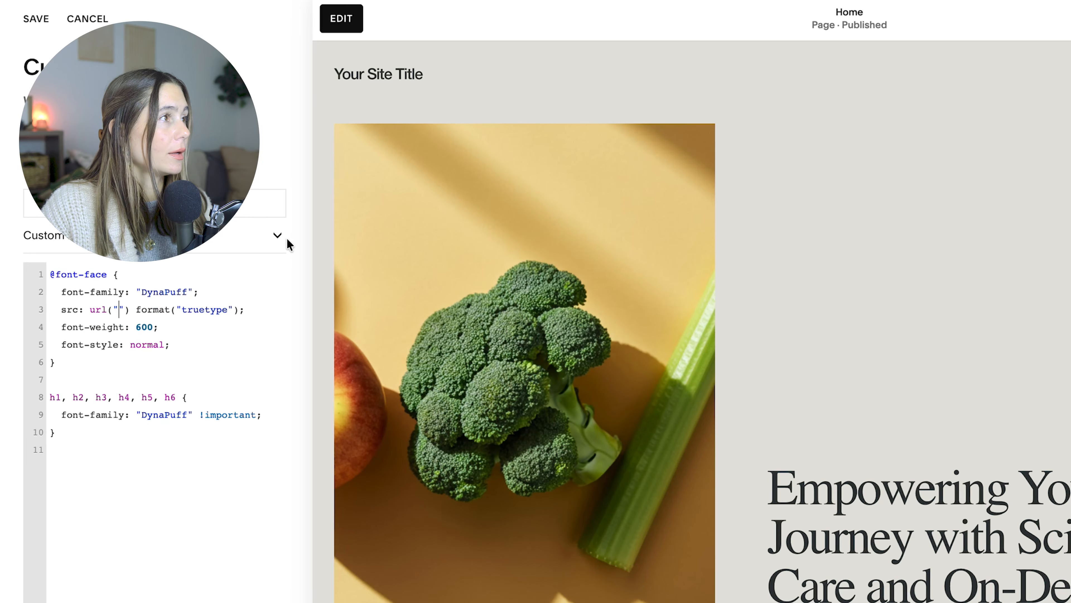
{"action": "left_click", "coordinate": [277, 237]}
{"action": "left_click", "coordinate": [127, 398]}
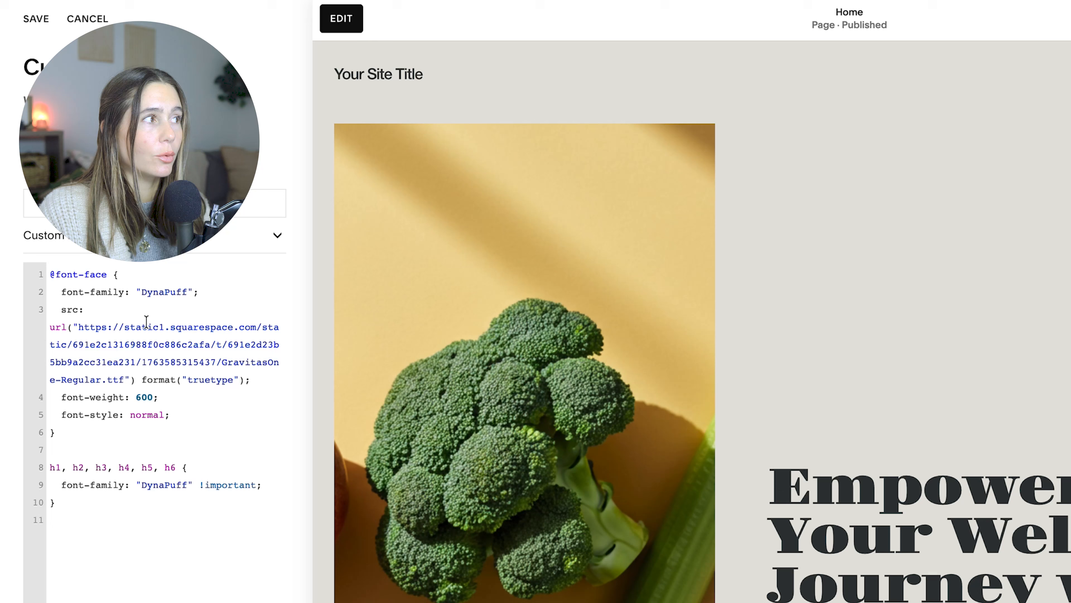
Step: Remove the heading rule, re-enter it for h1–h6 with font-family "DynaPuff" !important, and check the headings in the preview
{"action": "key", "text": "super+z"}
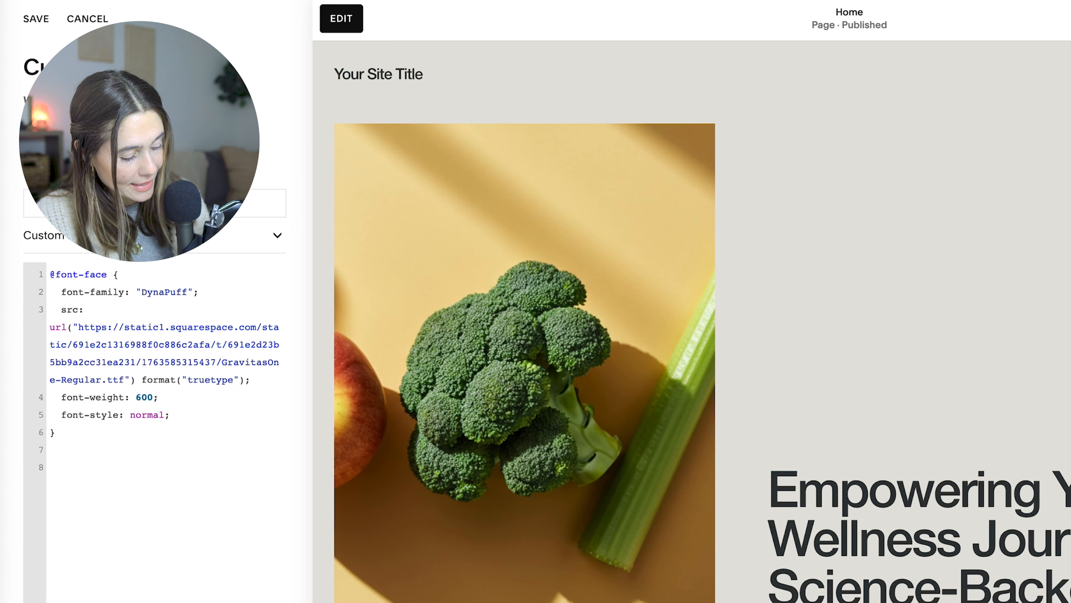
{"action": "left_click", "coordinate": [65, 450]}
{"action": "type", "text": "h1, h2, h3, h4, h5, h6 {   font-family: \"DynaPuff\" !important; }"}
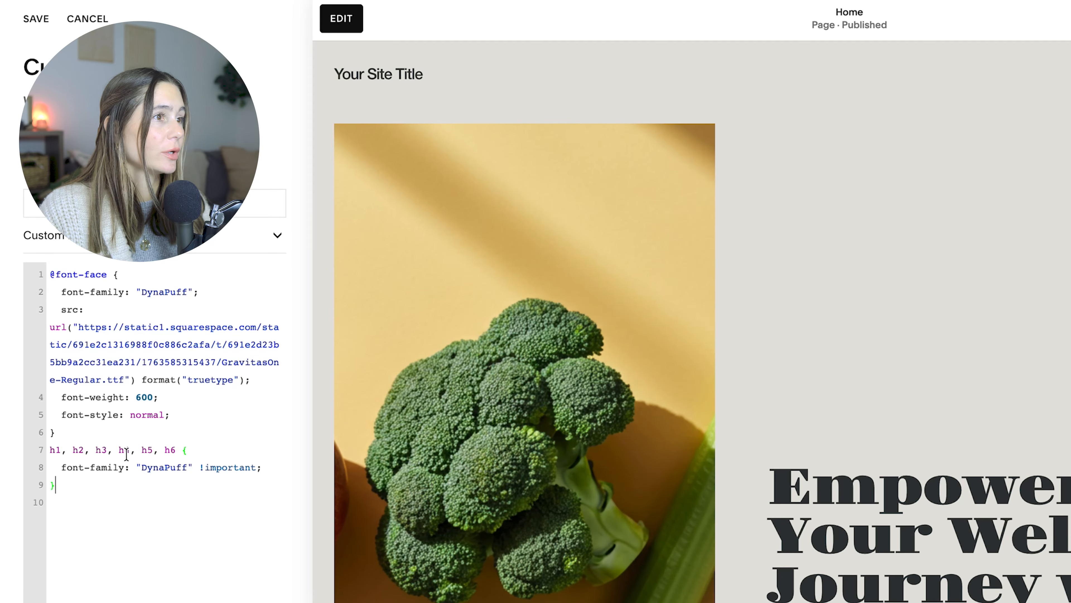
{"action": "scroll", "coordinate": [874, 484], "scroll_direction": "down", "scroll_amount": 4}
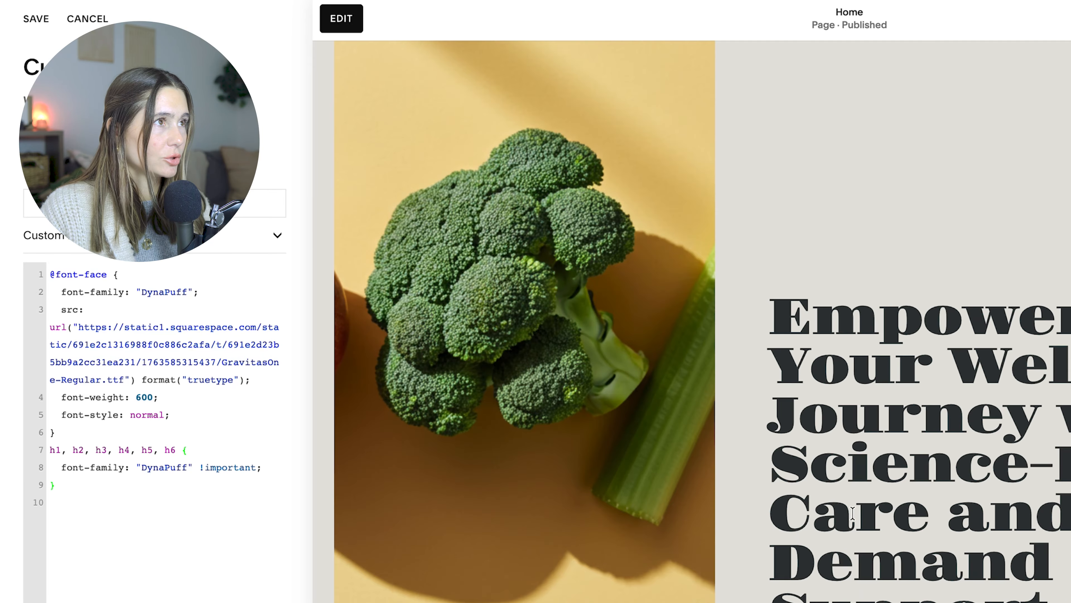
{"action": "scroll", "coordinate": [854, 513], "scroll_direction": "up", "scroll_amount": 4}
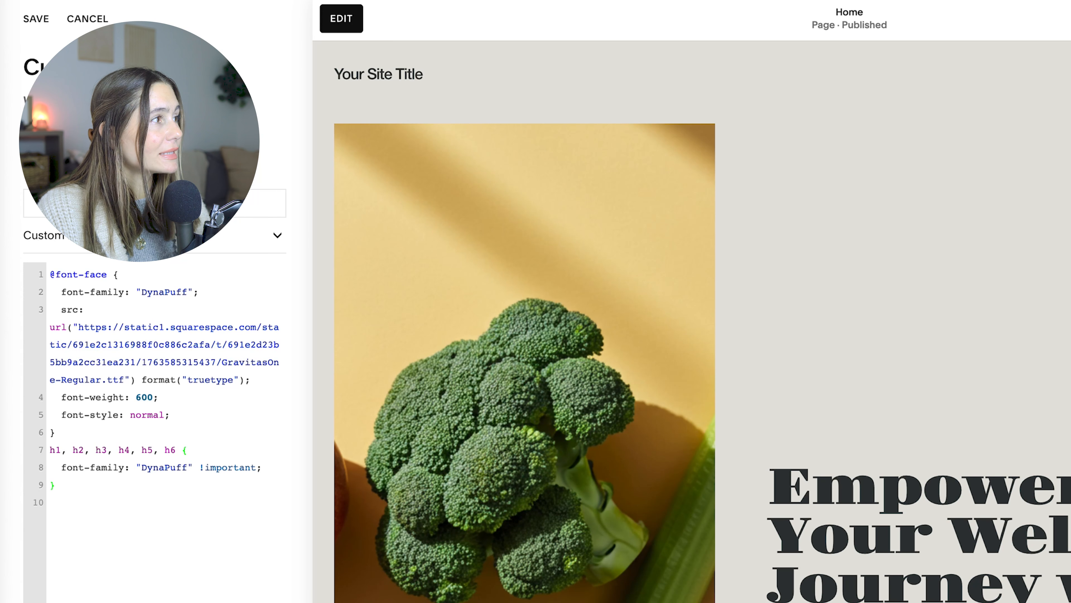
Step: Replace the heading rule with a body, p, li rule, and that with a .sqs-block-button-element rule, both using "DynaPuff" !important
{"action": "left_click_drag", "start_coordinate": [54, 485], "coordinate": [42, 456]}
{"action": "key", "text": "BackSpace"}
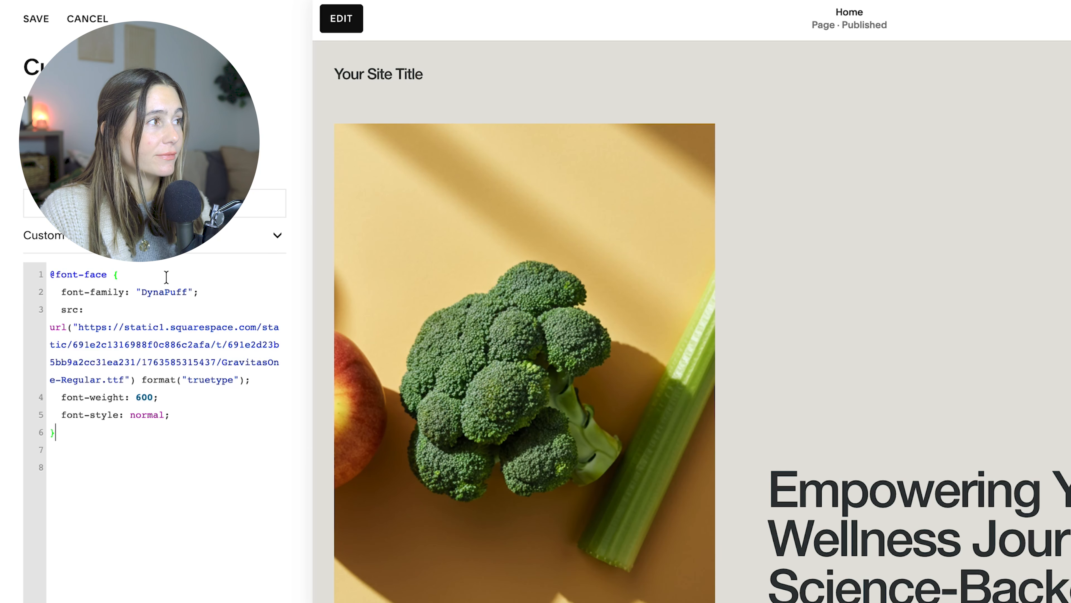
{"action": "left_click", "coordinate": [87, 451]}
{"action": "type", "text": "body, p, li {   font-family: \"DynaPuff\" !important; }"}
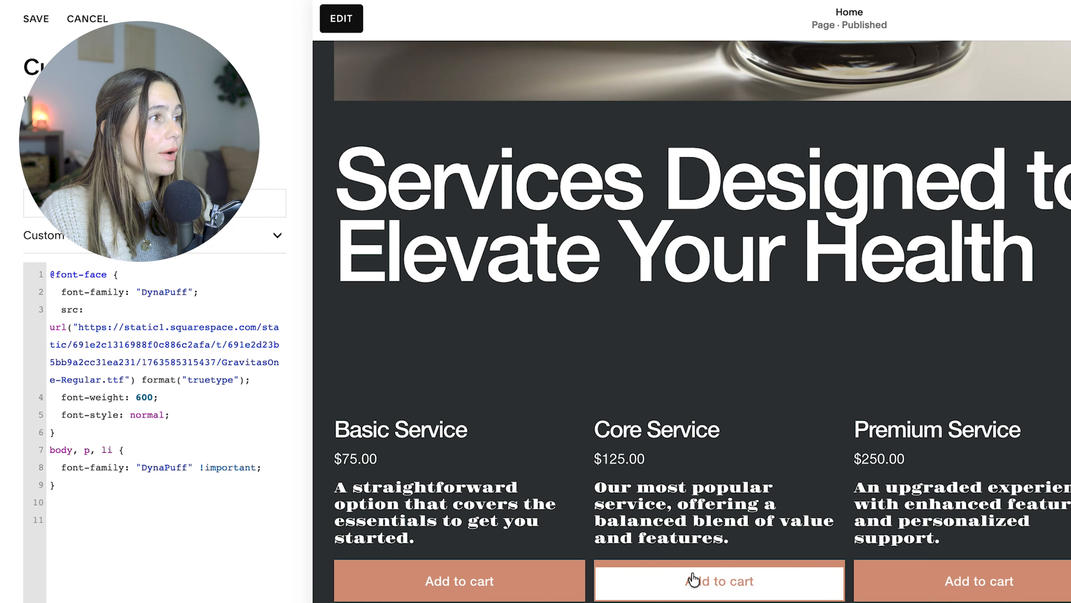
{"action": "key", "text": "ctrl+z"}
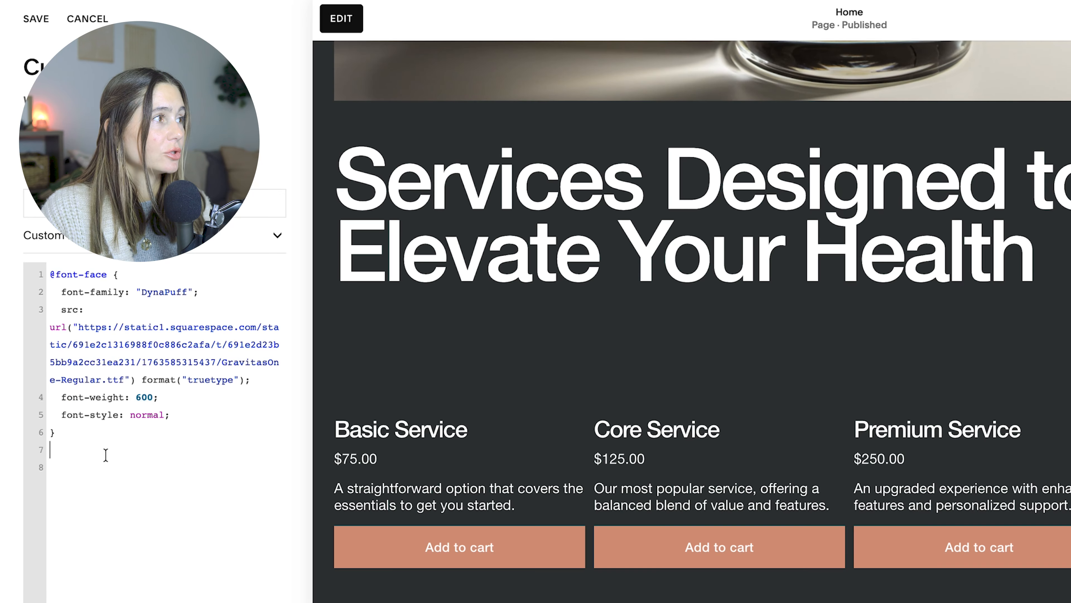
{"action": "key", "text": "ctrl+shift+z"}
{"action": "key", "text": "ctrl+z"}
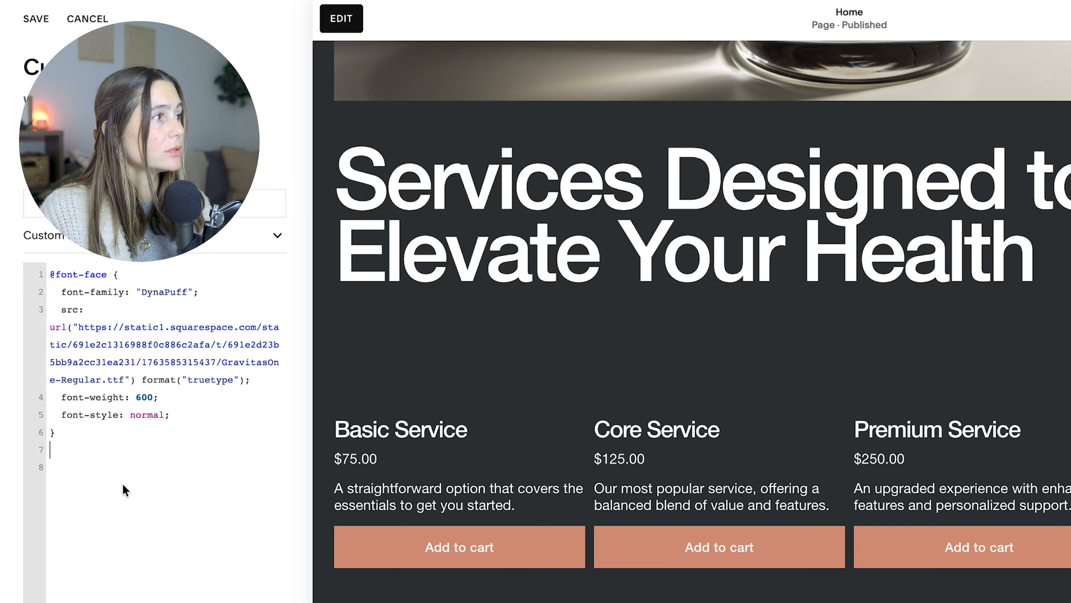
{"action": "type", "text": ".sqs-block-button-element {   font-family: \"DynaPuff\" !important; }"}
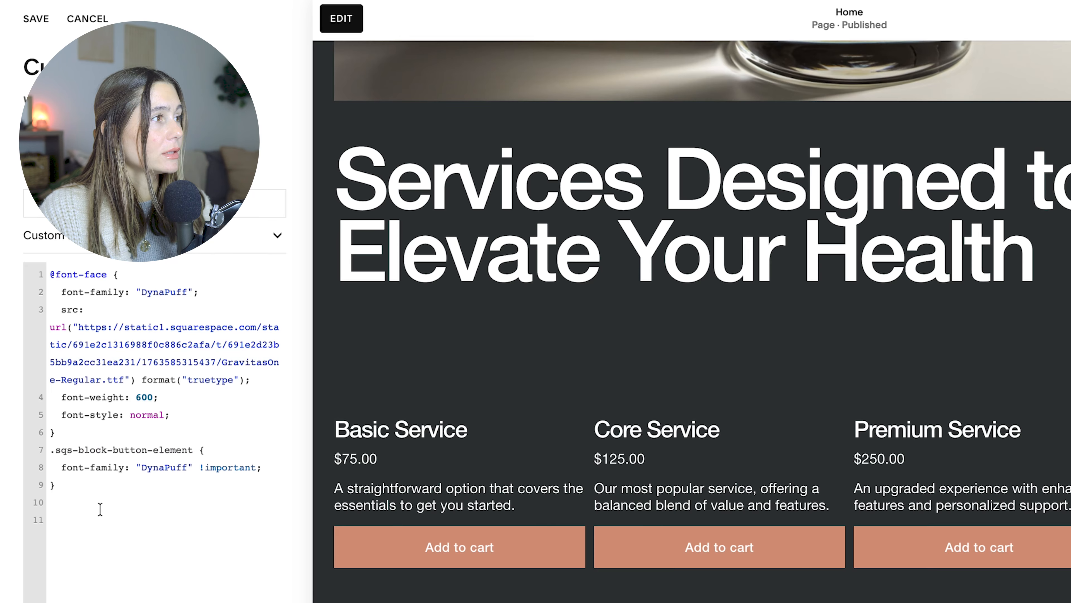
Step: Restore the heading font rule in place of the button rule, and save the Custom CSS before returning to the Pages list
{"action": "key", "text": "ctrl+z"}
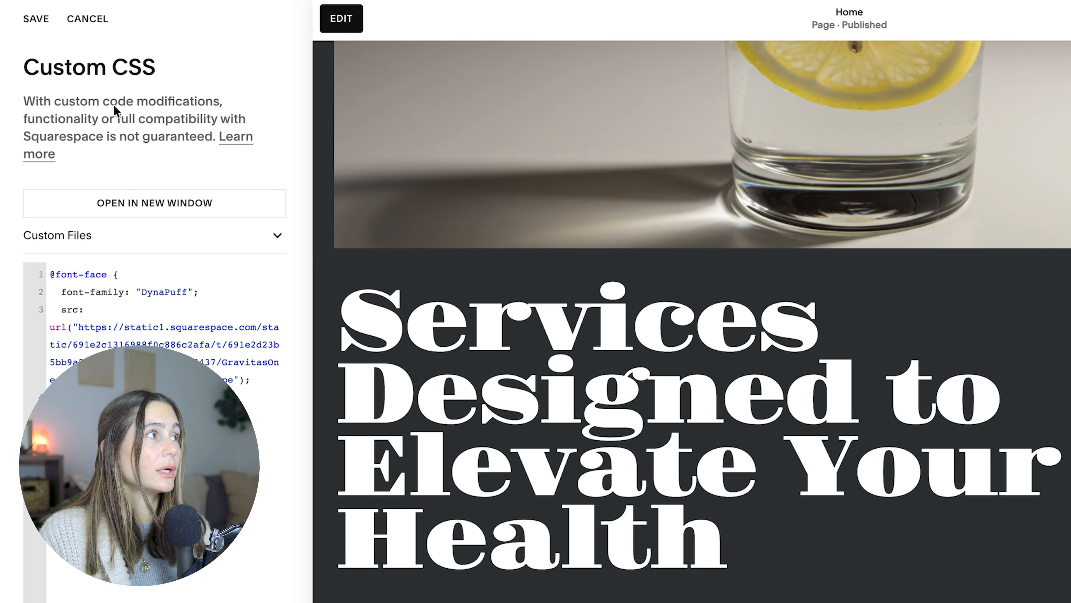
{"action": "left_click", "coordinate": [34, 23]}
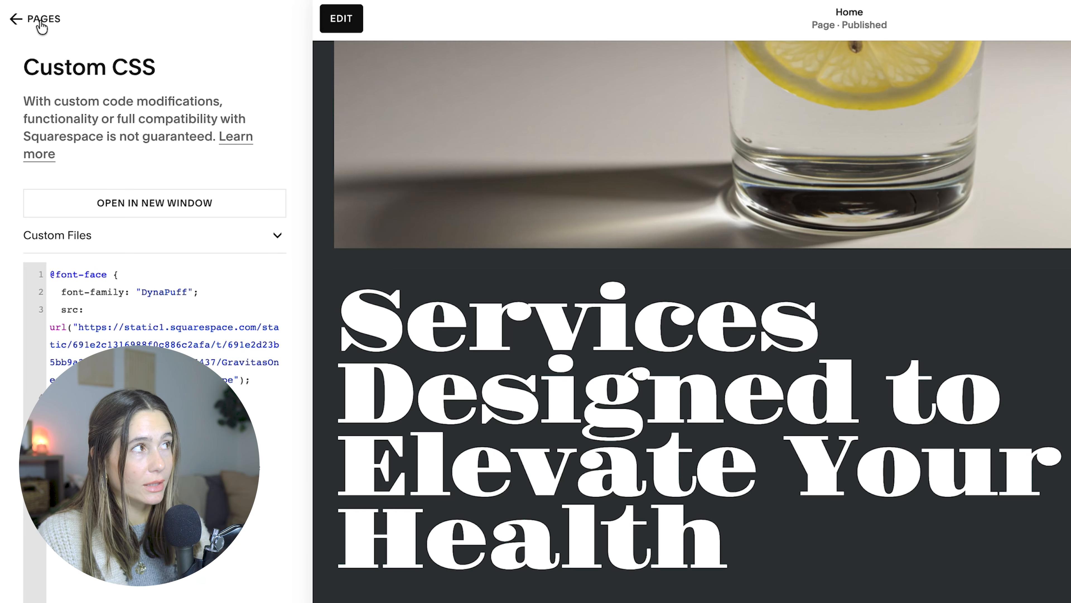
{"action": "left_click", "coordinate": [42, 21]}
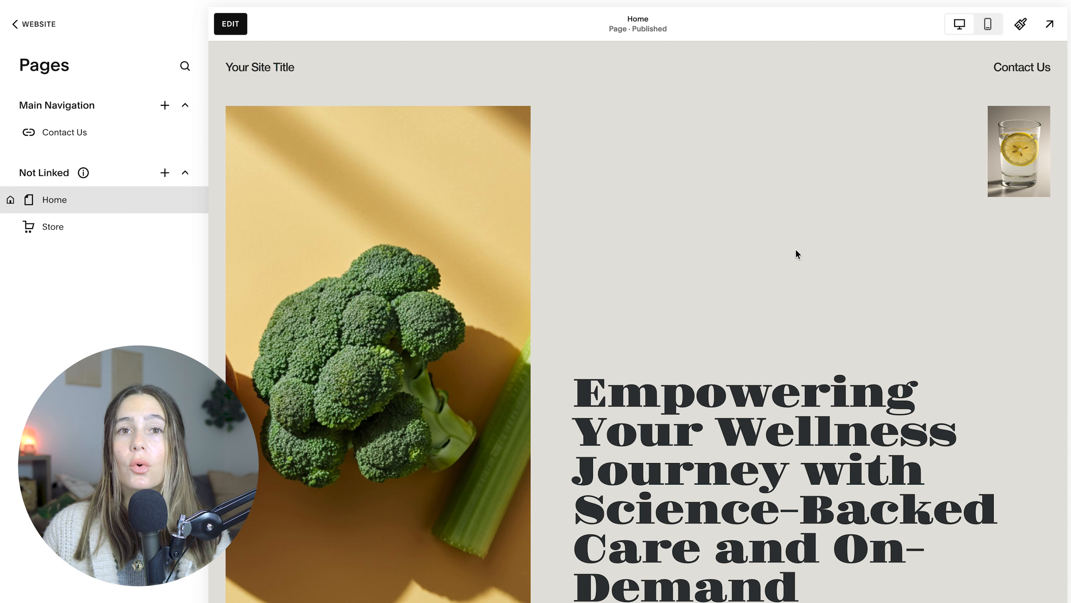